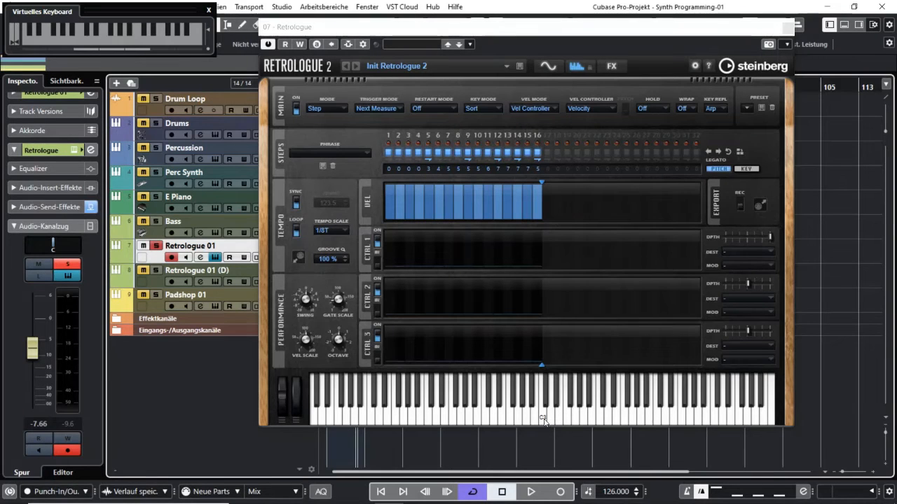
Step: Set the arpeggiator's trigger mode to Immediately and audition the phrase with single notes between C3 and G3 on the virtual keyboard
{"action": "left_click", "coordinate": [543, 419]}
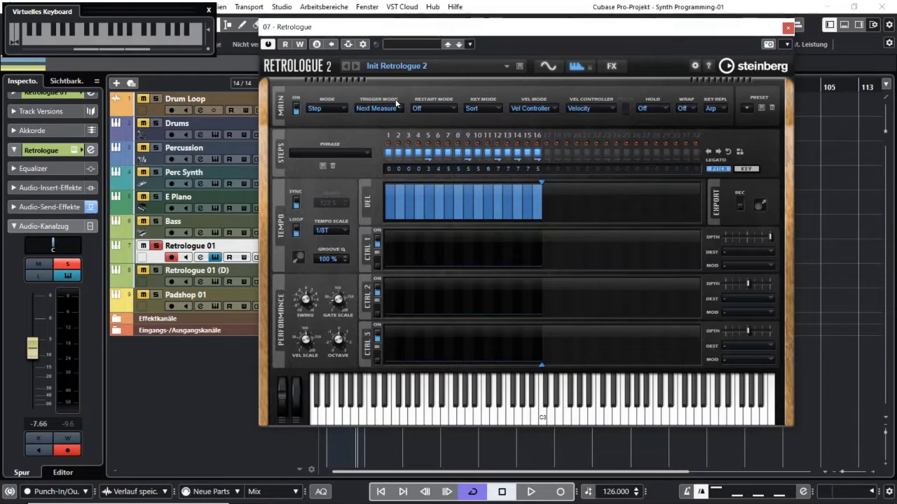
{"action": "scroll", "coordinate": [399, 110], "scroll_direction": "up", "scroll_amount": 2}
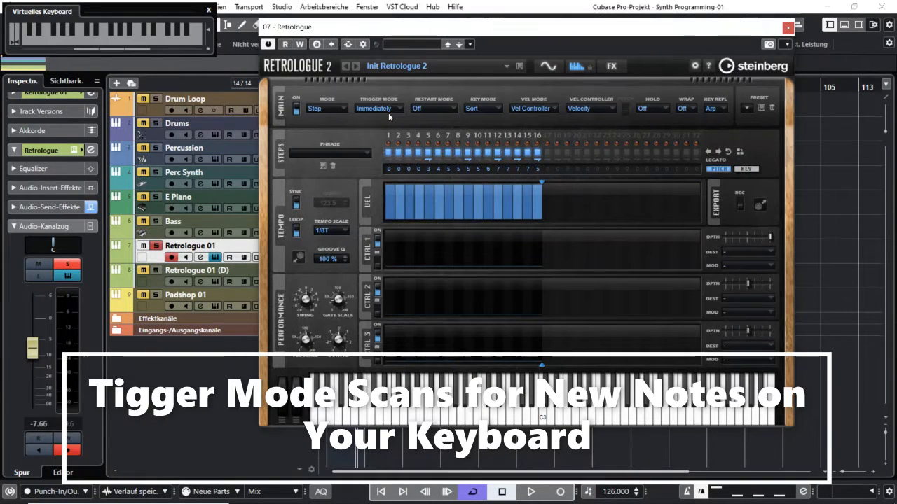
{"action": "key", "text": "q"}
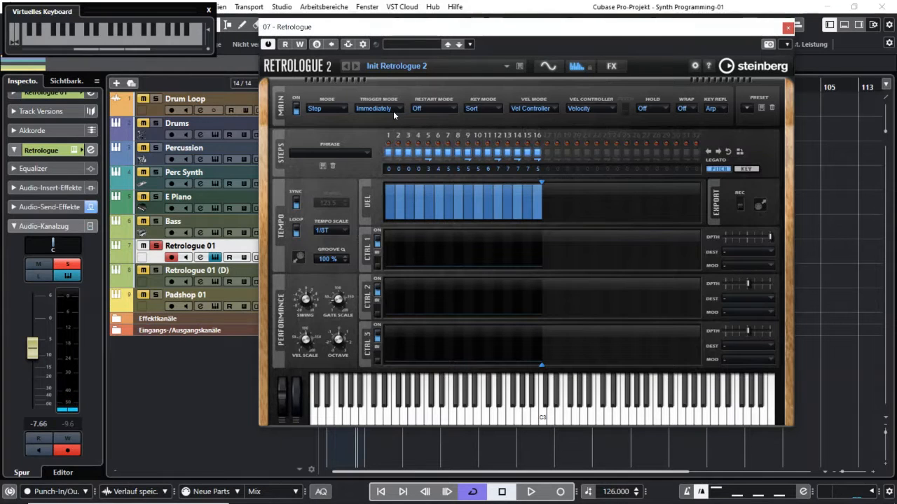
{"action": "key", "text": "w"}
{"action": "key", "text": "e"}
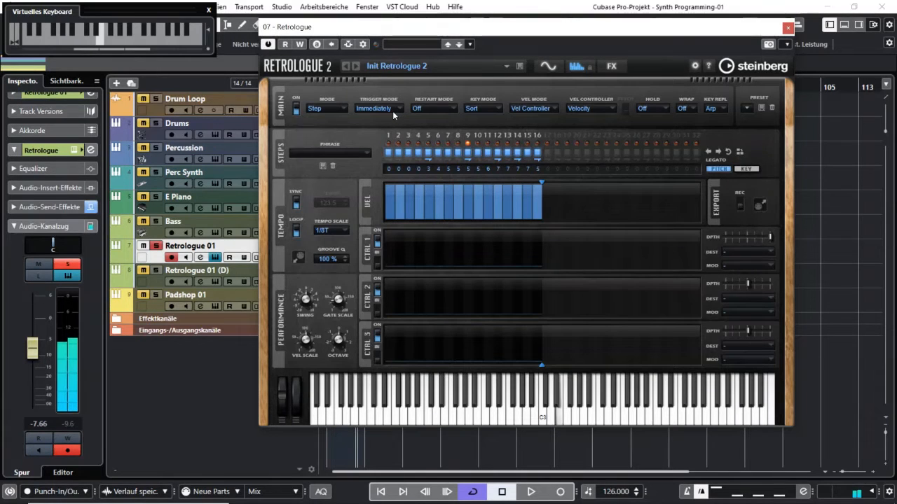
{"action": "key", "text": "r"}
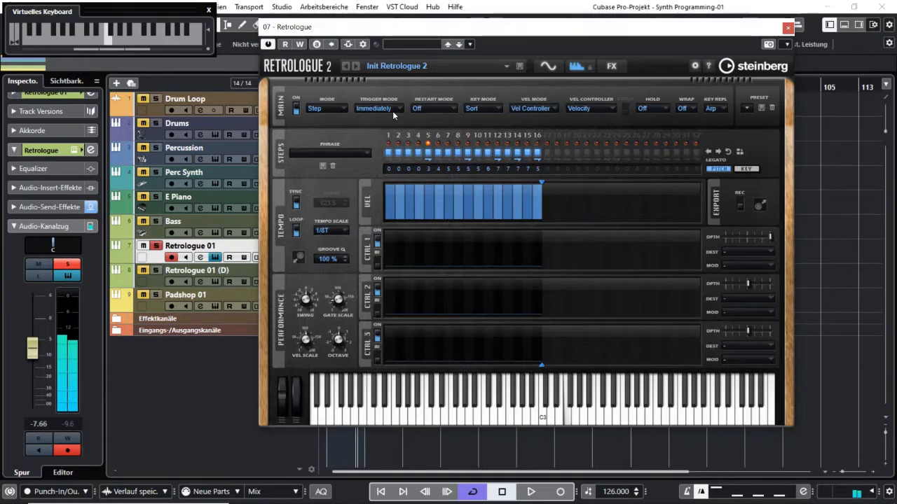
{"action": "key", "text": "t"}
{"action": "key", "text": "w"}
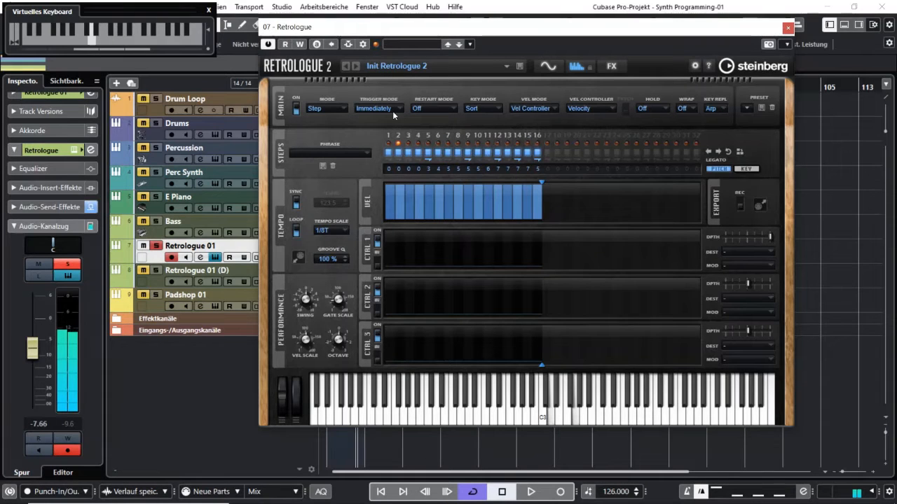
{"action": "key", "text": "q"}
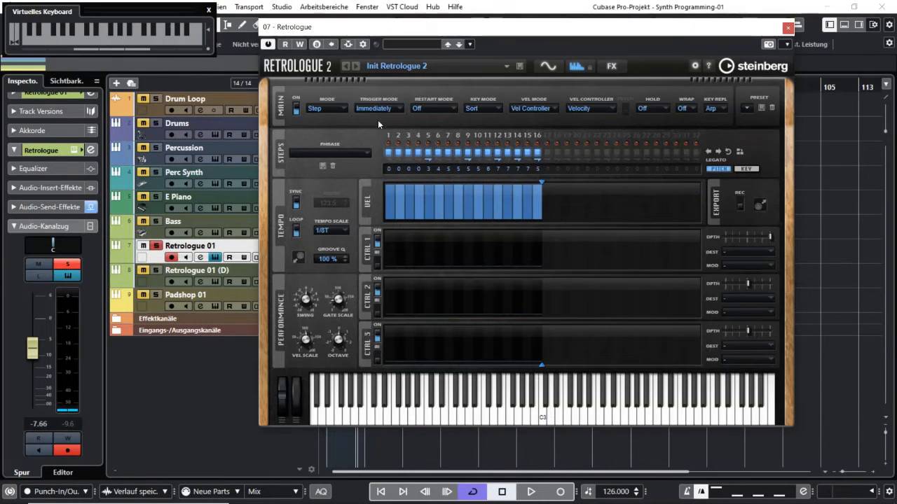
Step: Set the arpeggiator's trigger mode to Next Beat and its tempo scale to 1/16
{"action": "left_click", "coordinate": [378, 109]}
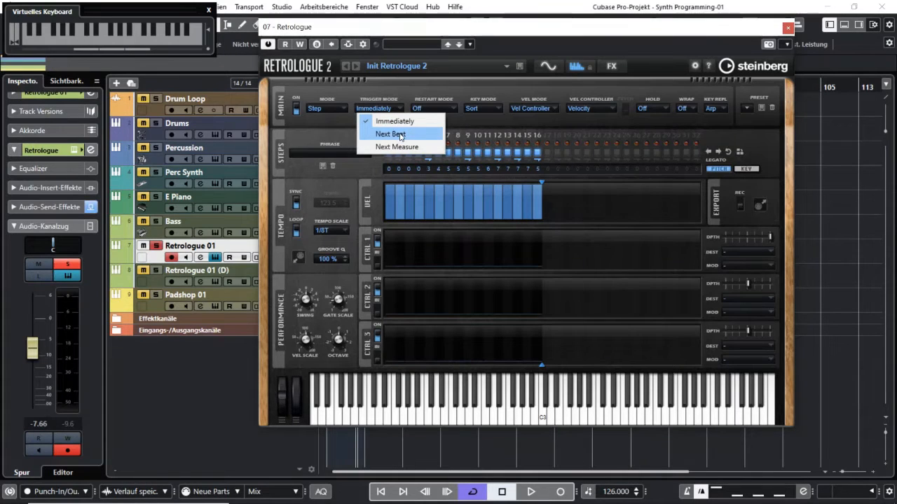
{"action": "left_click", "coordinate": [401, 135]}
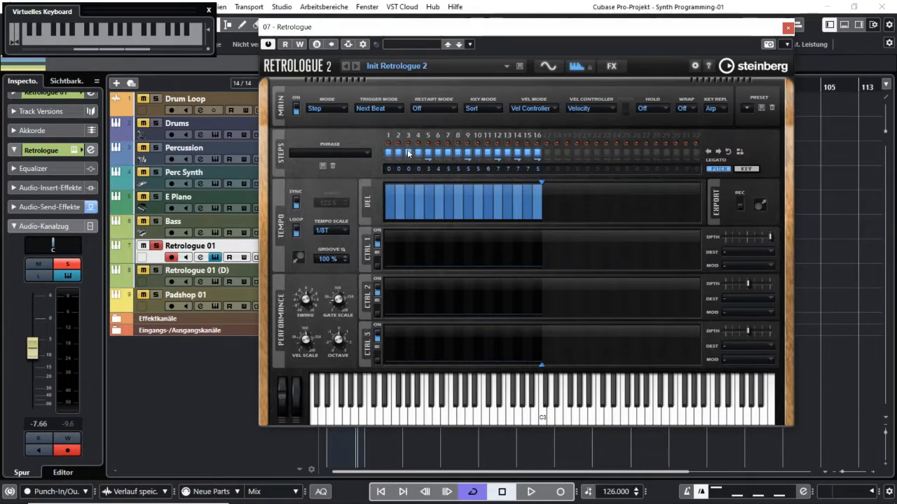
{"action": "left_click", "coordinate": [378, 108]}
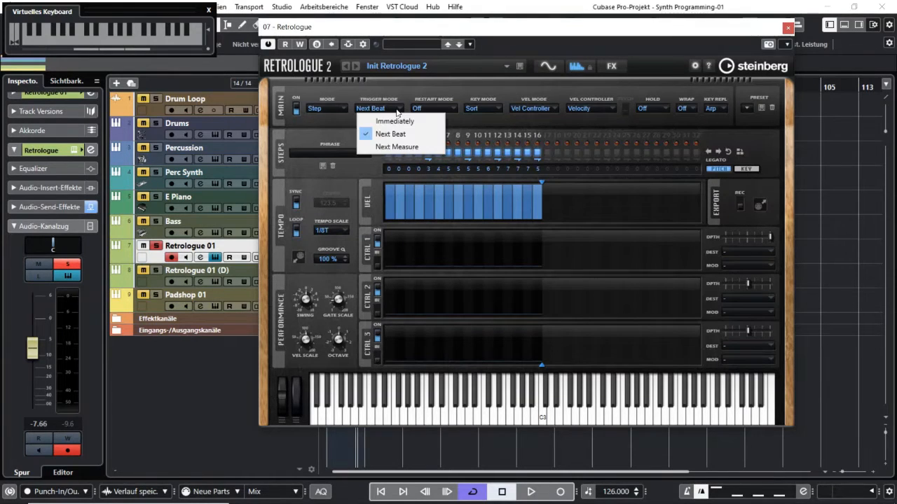
{"action": "left_click", "coordinate": [324, 227]}
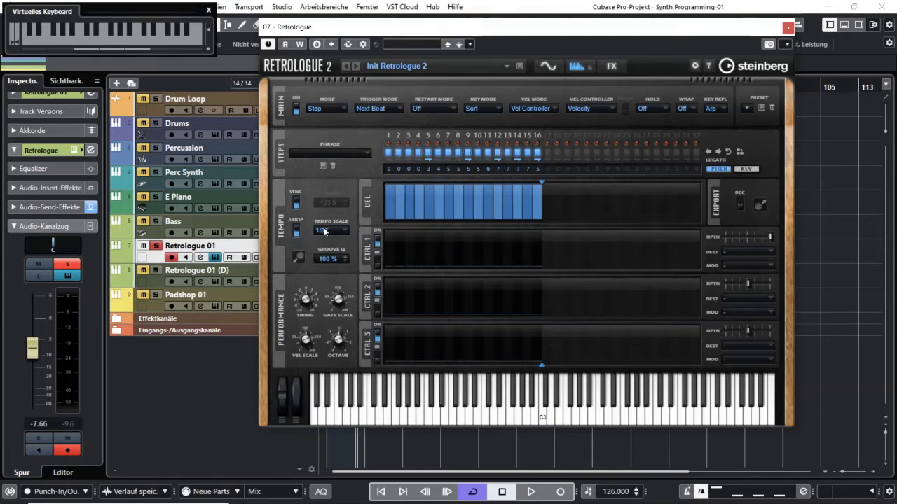
{"action": "left_click", "coordinate": [340, 230]}
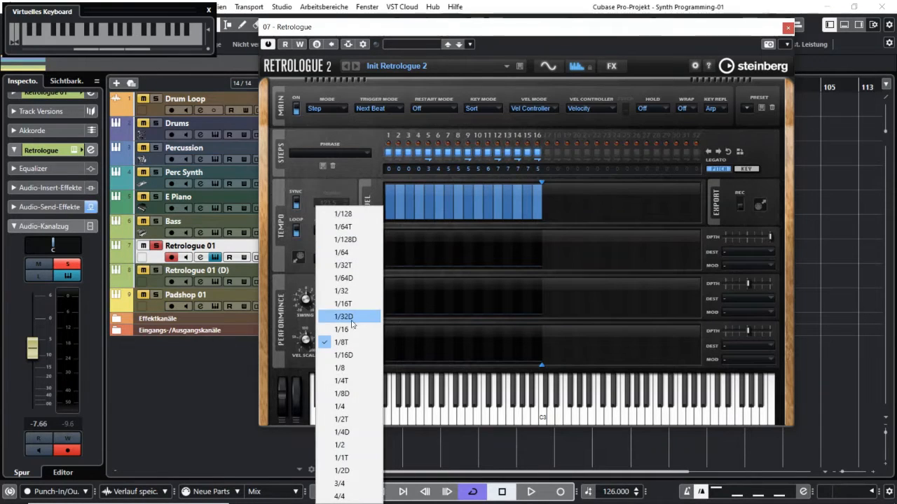
{"action": "left_click", "coordinate": [343, 330]}
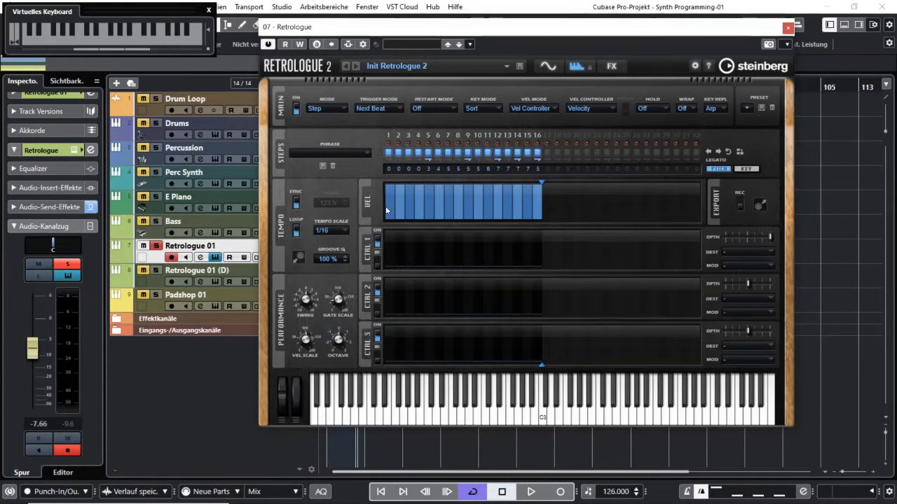
Step: Set the trigger mode to Next Measure and audition the note change from C3 to F3
{"action": "left_click", "coordinate": [372, 109]}
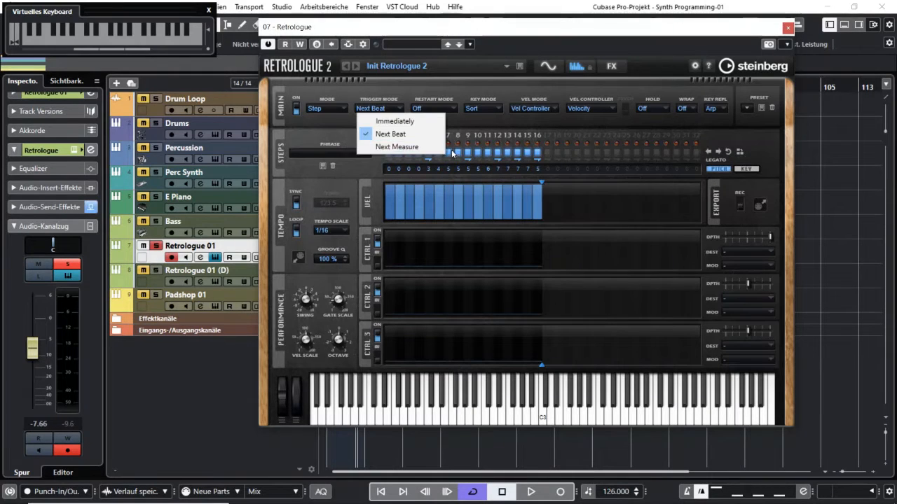
{"action": "left_click", "coordinate": [415, 148]}
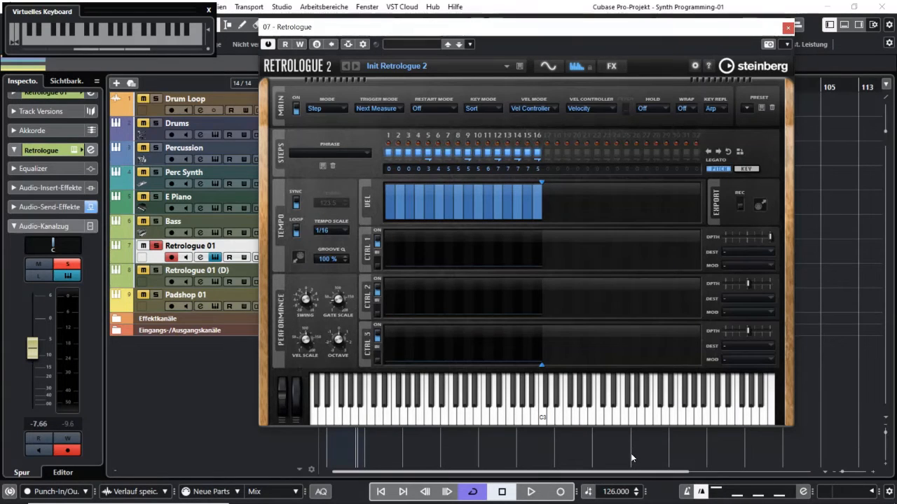
{"action": "key", "text": "q"}
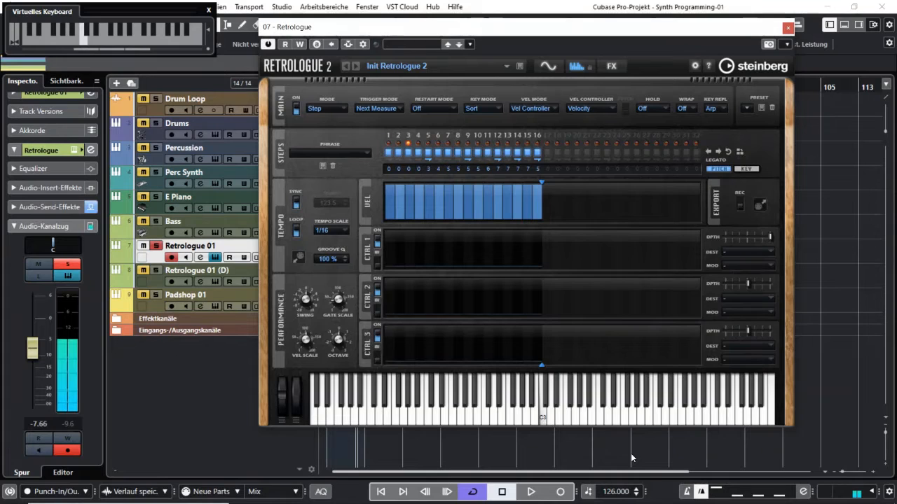
{"action": "key", "text": "r"}
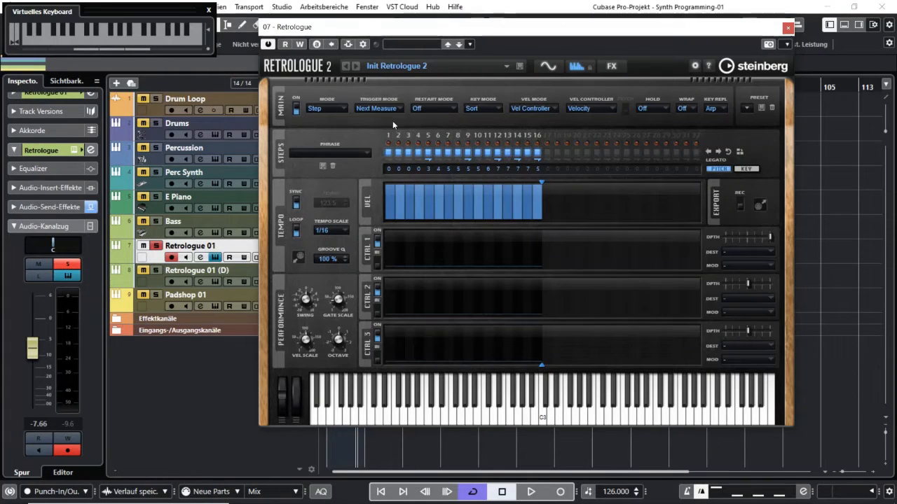
Step: Review the restart mode options, leave it at Off, and audition the phrase with the notes C3 and E3
{"action": "left_click", "coordinate": [452, 109]}
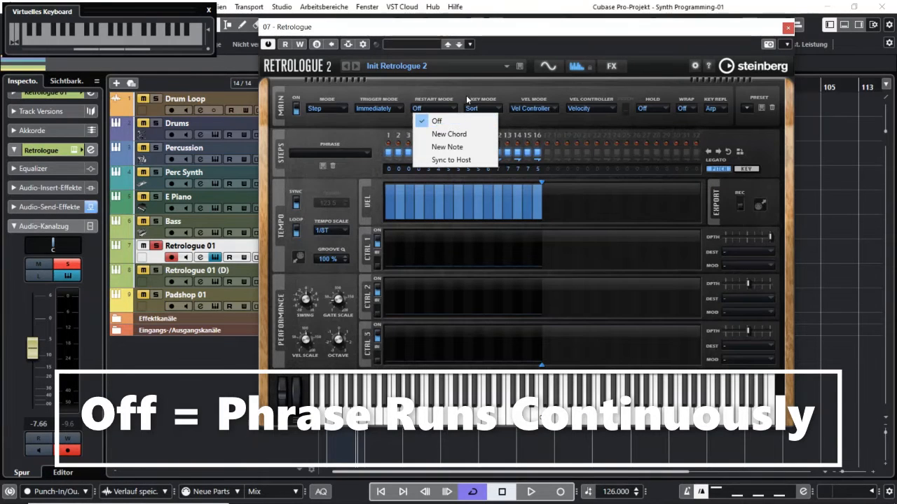
{"action": "left_click", "coordinate": [466, 95]}
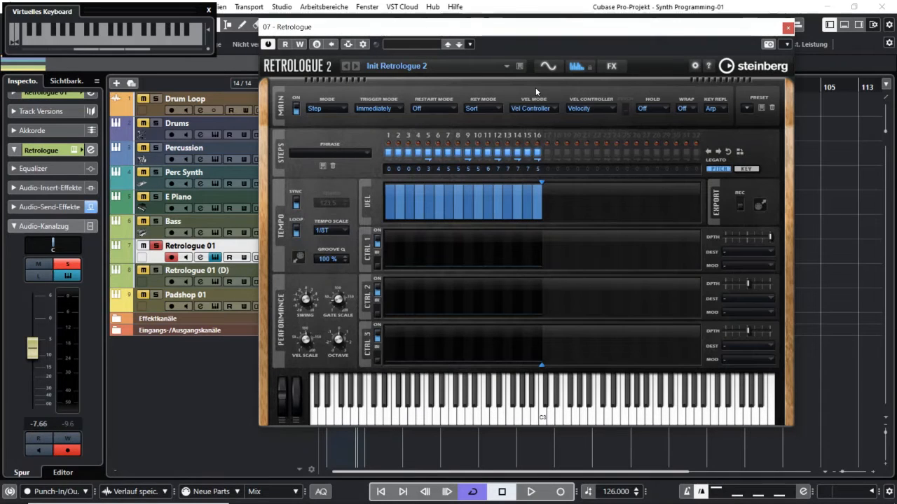
{"action": "key", "text": "q"}
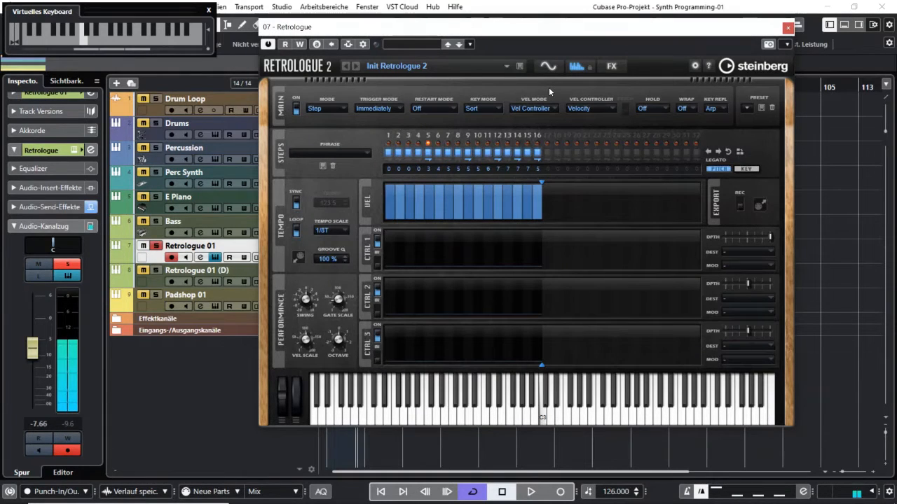
{"action": "key", "text": "e"}
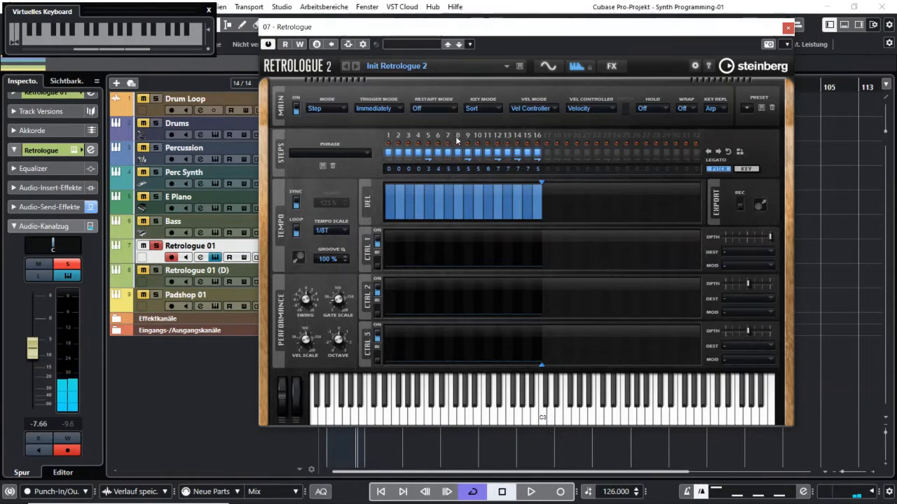
{"action": "mouse_move", "coordinate": [410, 199]}
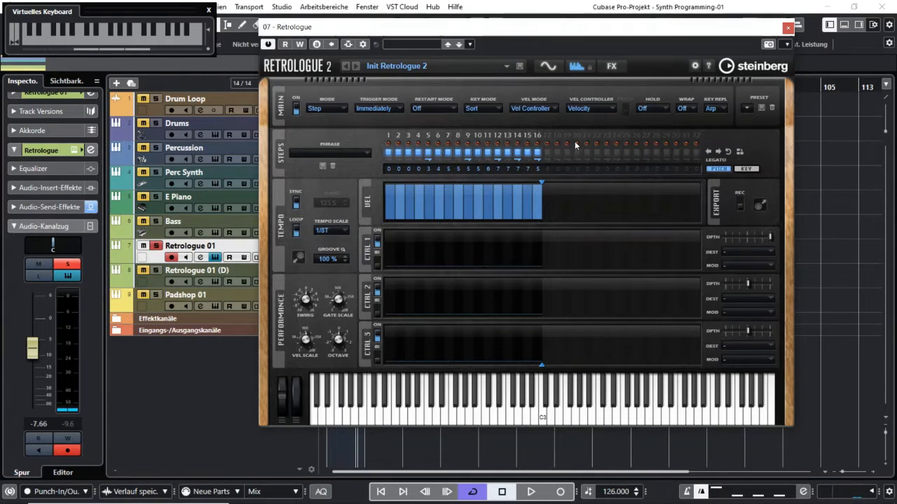
Step: Set the restart mode to New Note and audition the phrase with the notes C3 and E3
{"action": "left_click", "coordinate": [433, 108]}
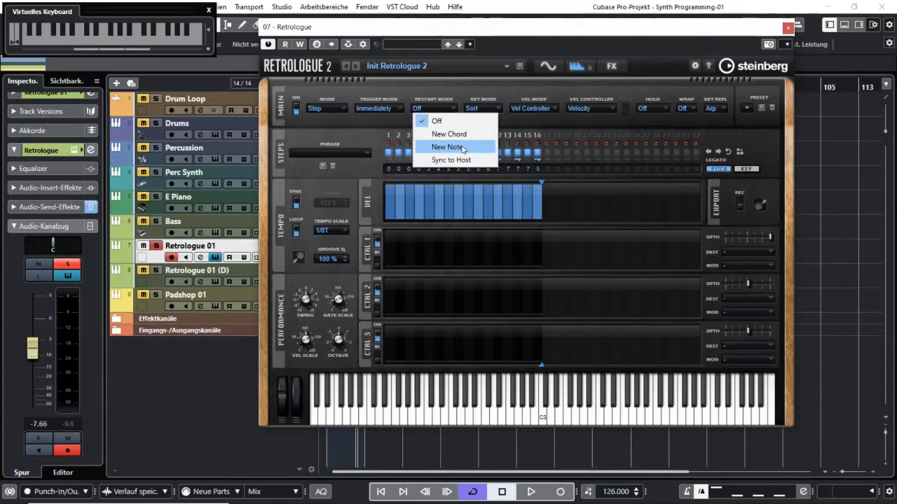
{"action": "left_click", "coordinate": [460, 153]}
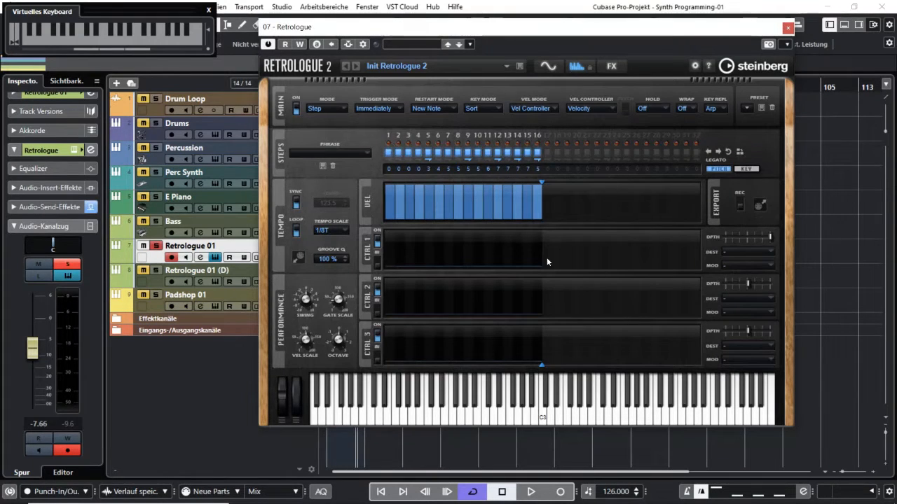
{"action": "key", "text": "q"}
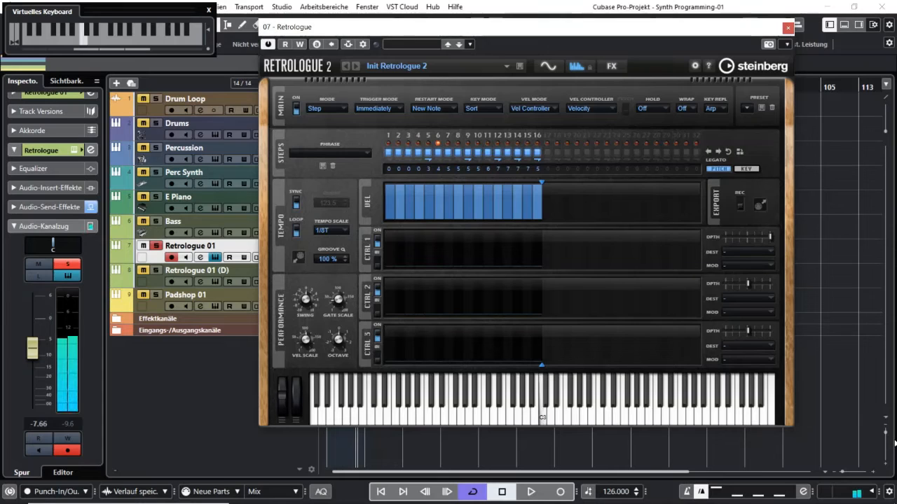
{"action": "key", "text": "e"}
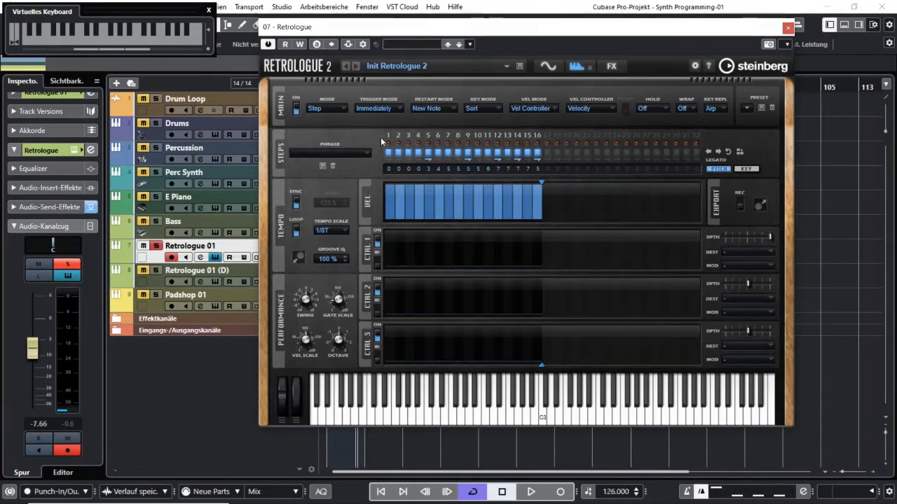
Step: Set the restart mode to Sync to Host and close the Retrologue editor to reveal the arrangement
{"action": "left_click", "coordinate": [429, 108]}
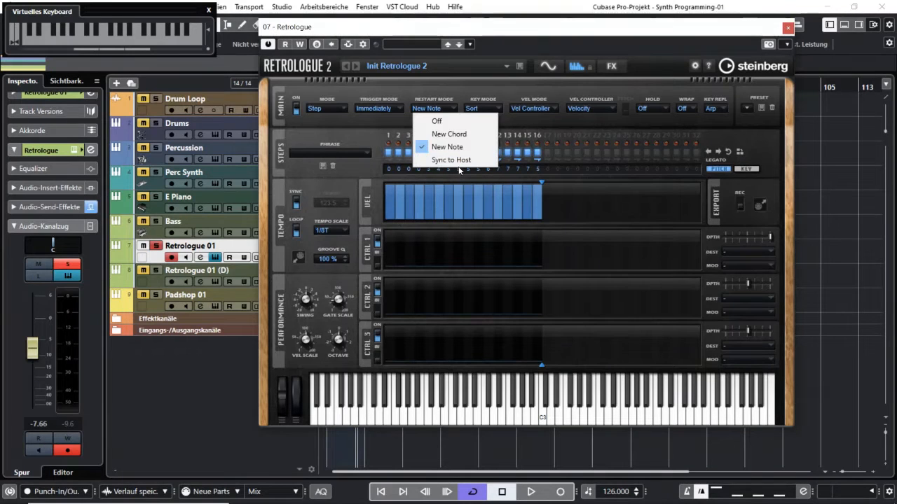
{"action": "left_click", "coordinate": [455, 160]}
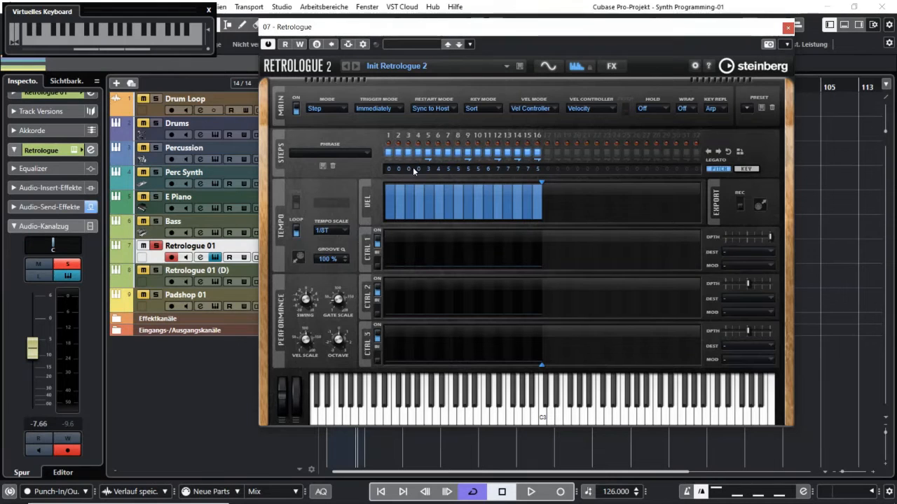
{"action": "left_click_drag", "start_coordinate": [590, 26], "coordinate": [652, 32]}
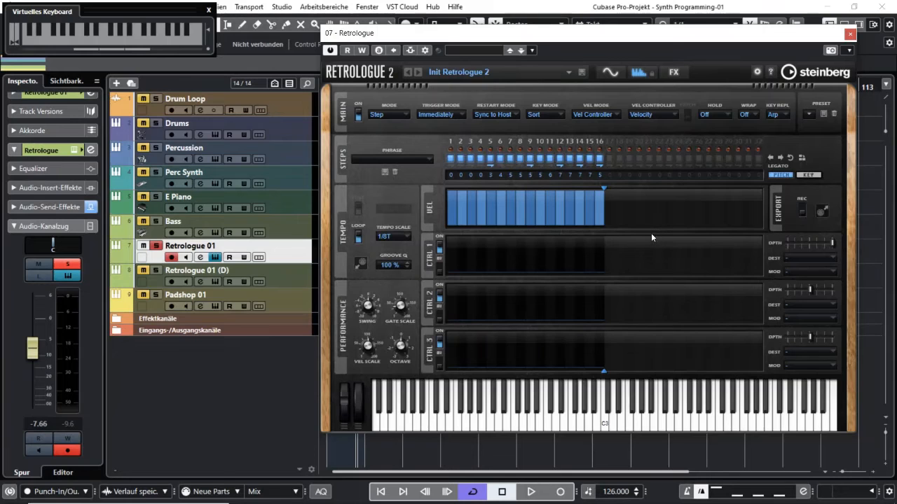
{"action": "left_click", "coordinate": [850, 33]}
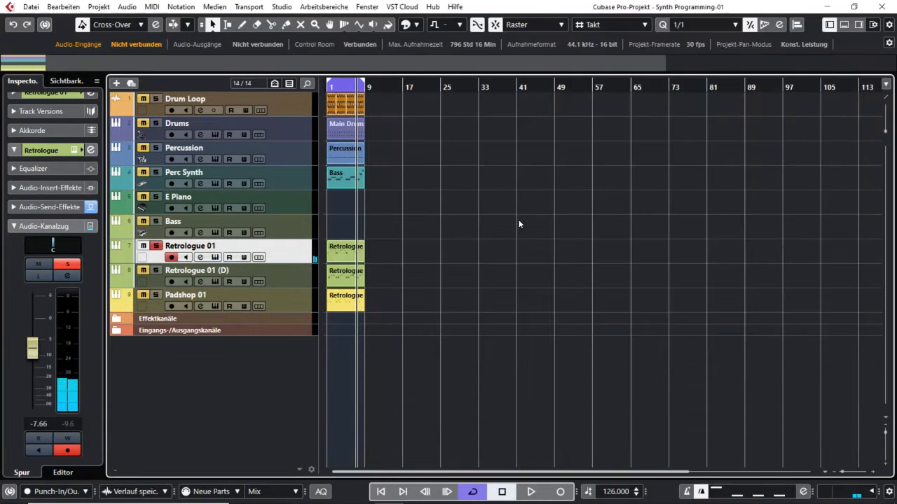
Step: Zoom the arrangement to its eight bars, reopen the Retrologue 01 editor beside it, and audition the synced phrase during project playback
{"action": "left_click", "coordinate": [746, 247]}
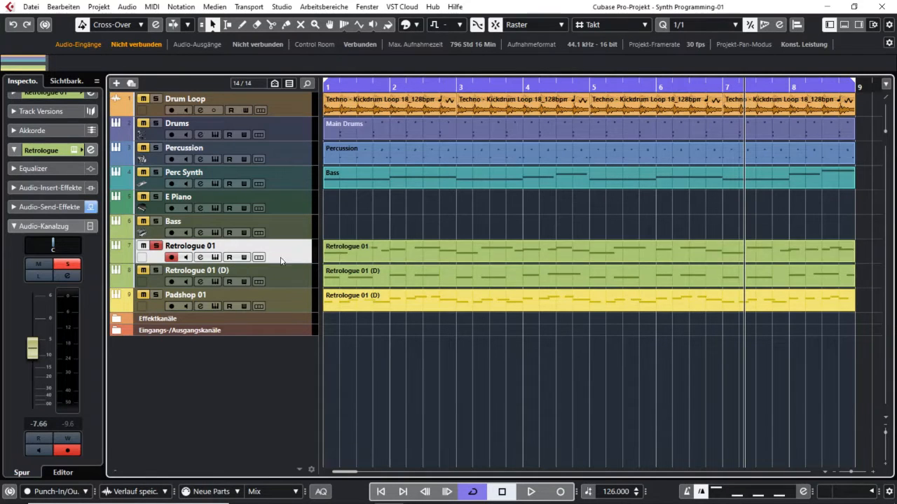
{"action": "left_click", "coordinate": [215, 257]}
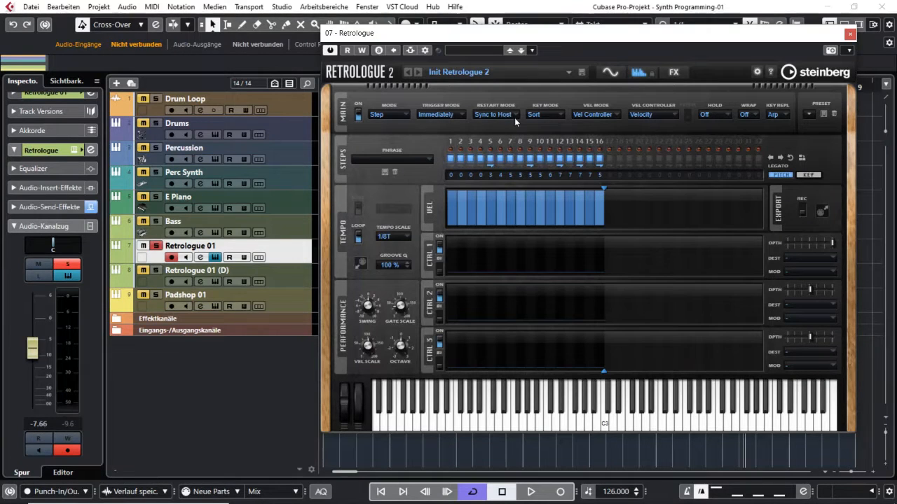
{"action": "left_click_drag", "start_coordinate": [594, 33], "coordinate": [250, 16]}
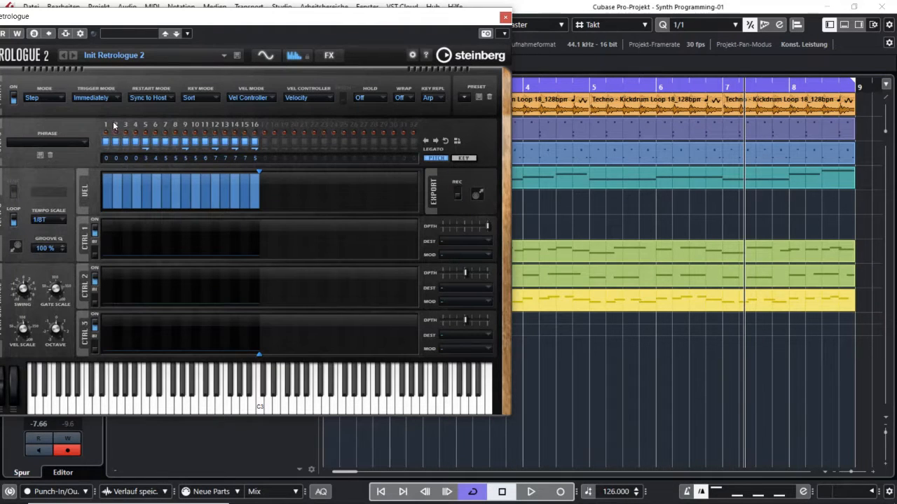
{"action": "left_click_drag", "start_coordinate": [278, 28], "coordinate": [337, 30]}
{"action": "key", "text": "space"}
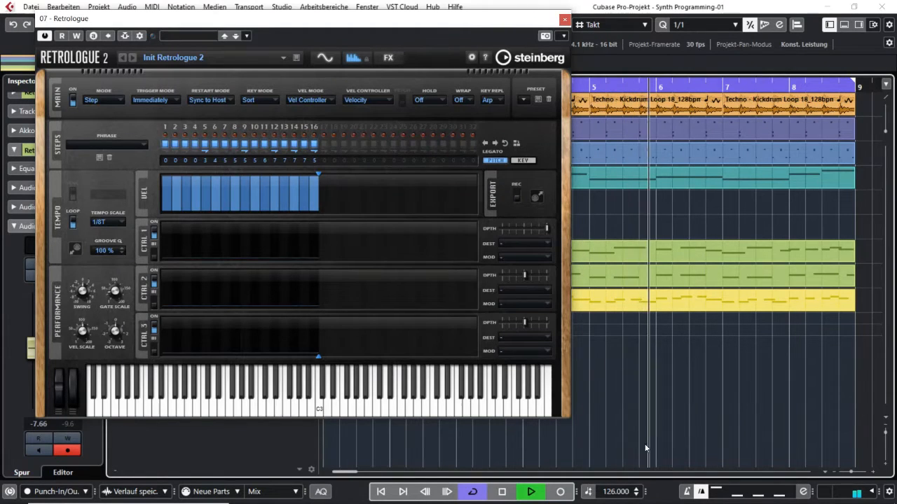
{"action": "key", "text": "space"}
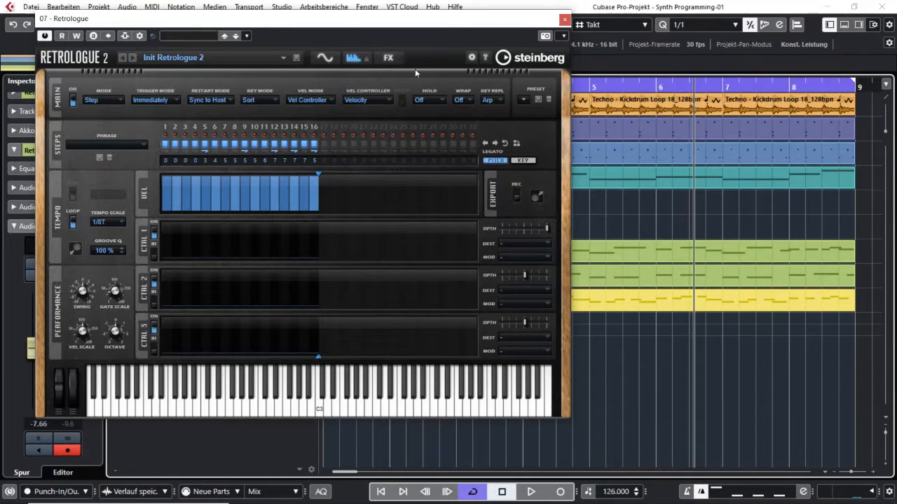
Step: Move the Retrologue editor clear of the track list and audition the phrase from the virtual keyboard while varying the Swing amount
{"action": "left_click_drag", "start_coordinate": [346, 28], "coordinate": [592, 56]}
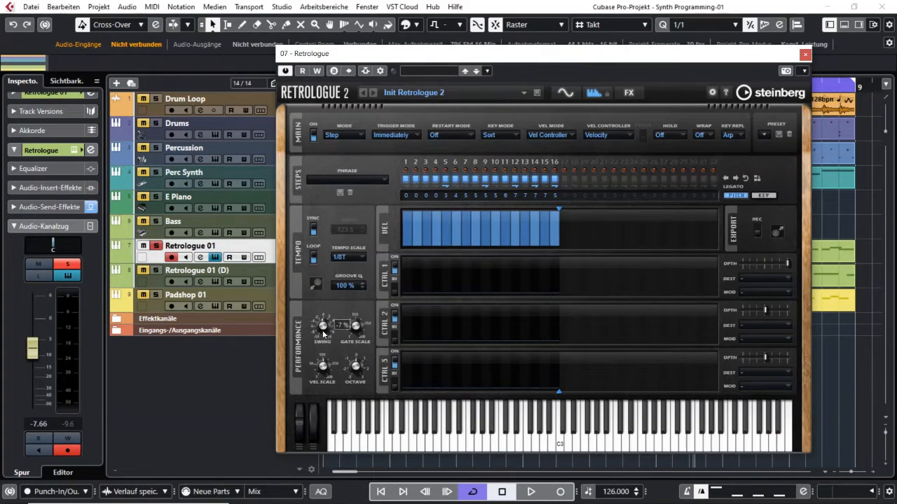
{"action": "mouse_move", "coordinate": [321, 344]}
{"action": "left_mouse_down"}
{"action": "mouse_move", "coordinate": [320, 358]}
{"action": "mouse_move", "coordinate": [323, 292]}
{"action": "mouse_move", "coordinate": [321, 377]}
{"action": "mouse_move", "coordinate": [319, 306]}
{"action": "mouse_move", "coordinate": [321, 341]}
{"action": "left_mouse_up"}
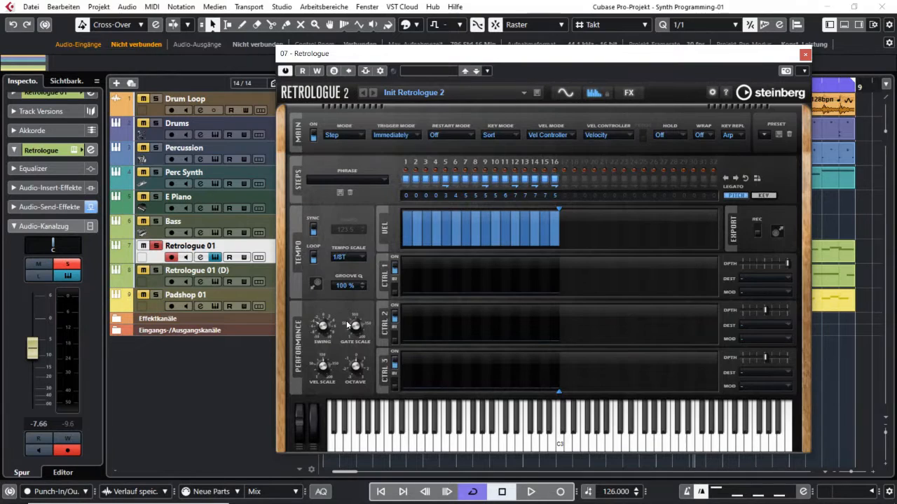
{"action": "key", "text": "alt+k"}
{"action": "left_click_drag", "start_coordinate": [321, 326], "coordinate": [320, 361]}
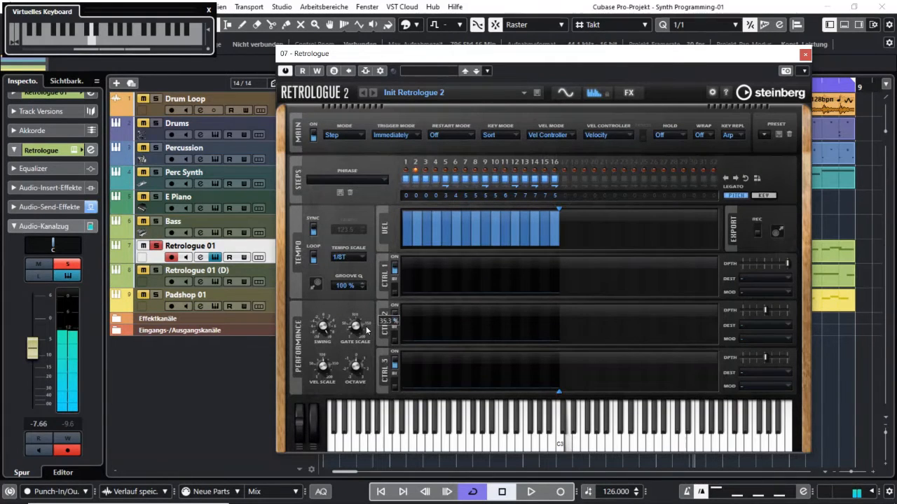
{"action": "mouse_move", "coordinate": [325, 334]}
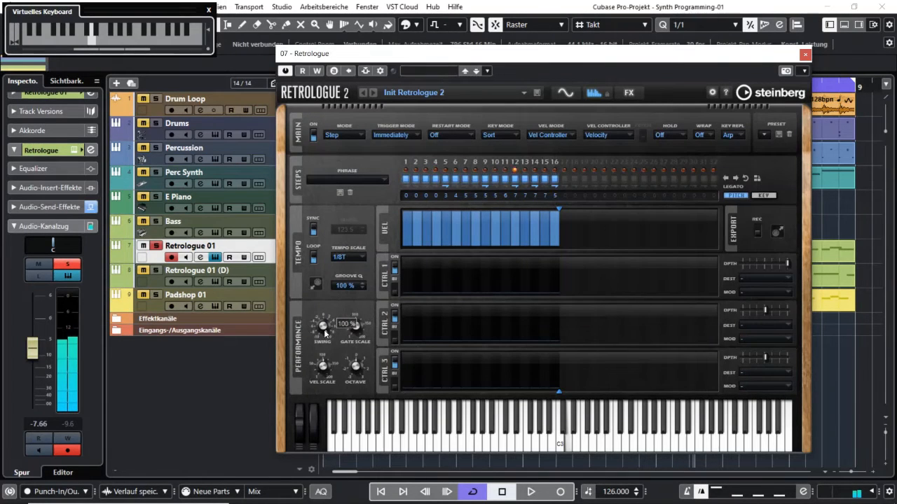
Step: Adjust the Gate Scale to lengthen and shorten the phrase's notes, auditioning the result from the virtual keyboard
{"action": "mouse_move", "coordinate": [358, 330]}
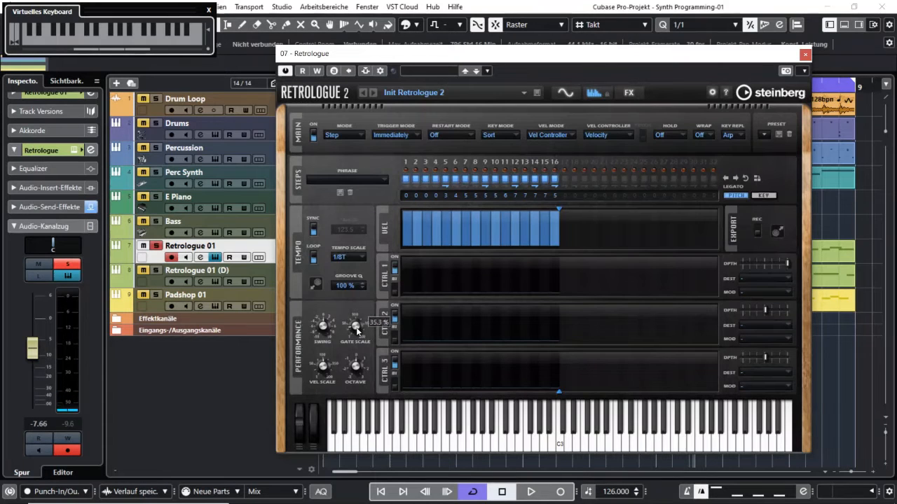
{"action": "mouse_move", "coordinate": [407, 232]}
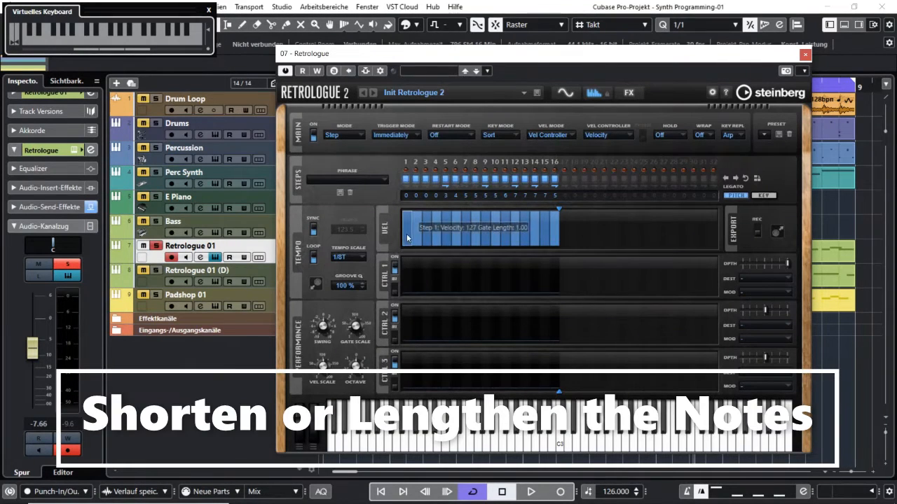
{"action": "left_click_drag", "start_coordinate": [410, 232], "coordinate": [411, 237]}
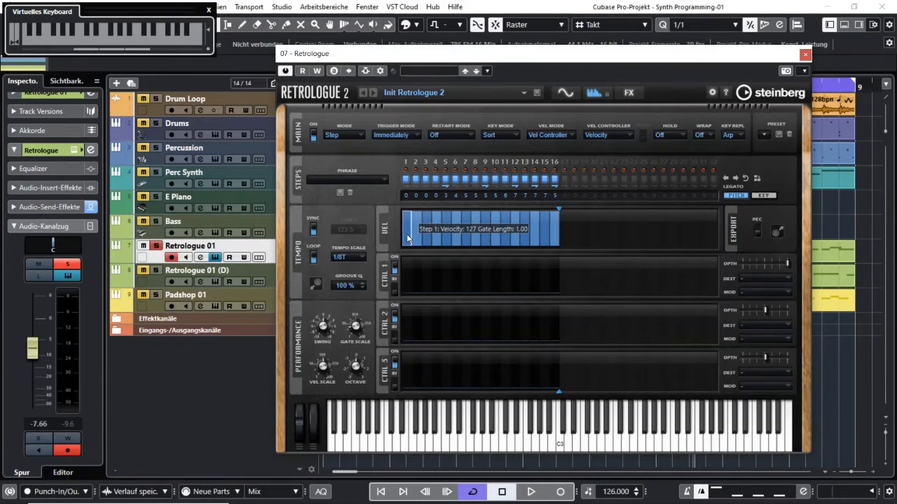
{"action": "left_click_drag", "start_coordinate": [356, 327], "coordinate": [355, 331]}
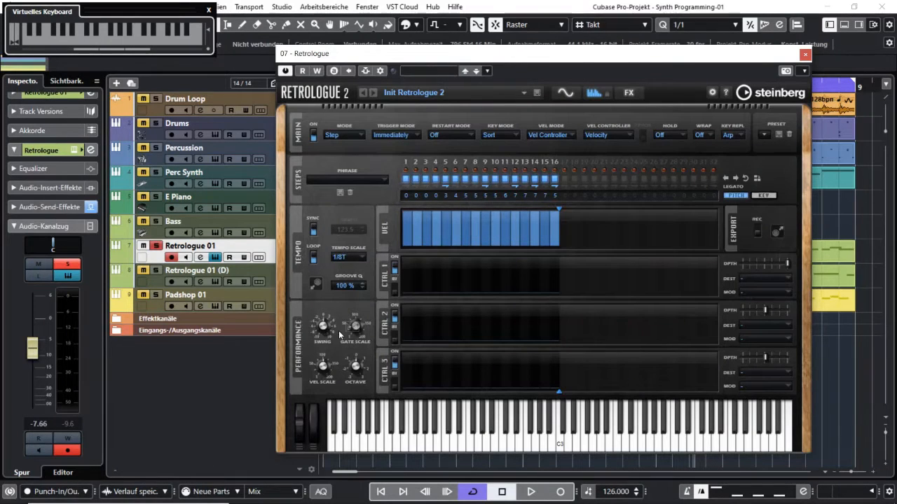
{"action": "left_click_drag", "start_coordinate": [355, 322], "coordinate": [348, 284]}
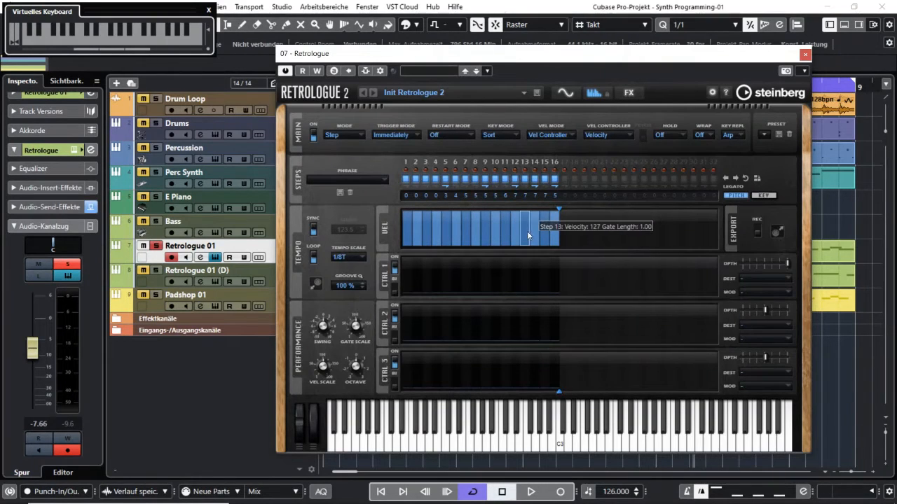
{"action": "key", "text": "w"}
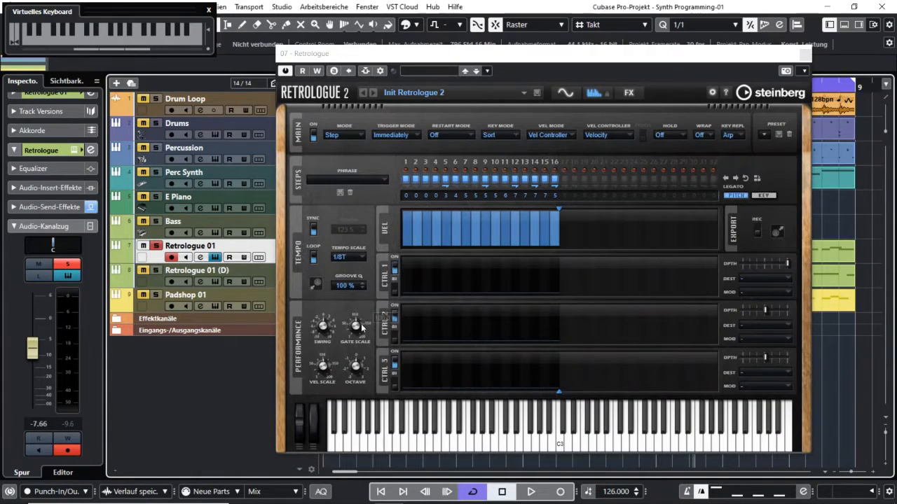
{"action": "mouse_move", "coordinate": [355, 326]}
{"action": "left_click_drag", "start_coordinate": [355, 326], "coordinate": [352, 345]}
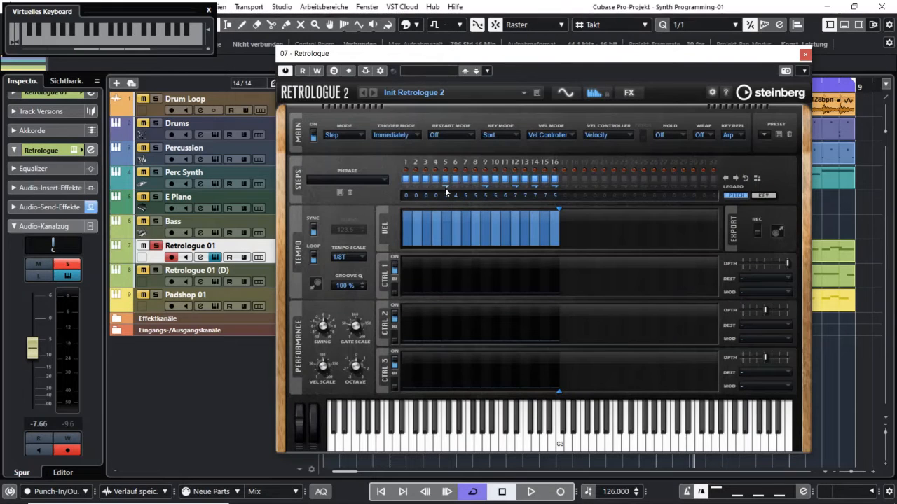
{"action": "key", "text": "q"}
{"action": "key", "text": "w"}
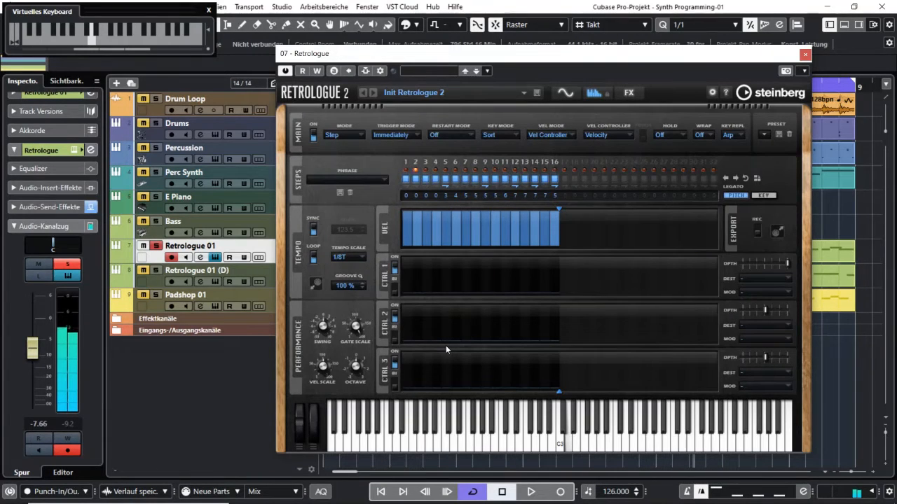
Step: Audition the phrase with the arpeggiator's Octave setting shifted, and return Octave to 0
{"action": "mouse_move", "coordinate": [356, 373]}
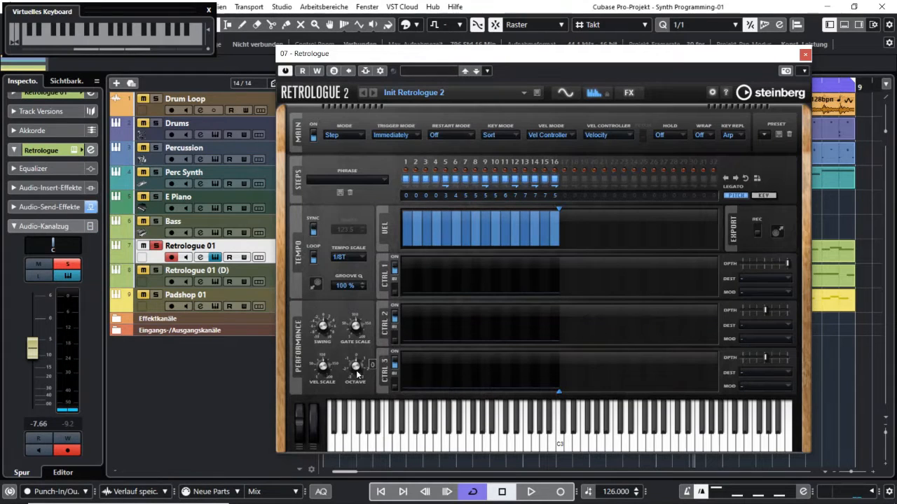
{"action": "mouse_move", "coordinate": [356, 372]}
{"action": "left_mouse_down"}
{"action": "mouse_move", "coordinate": [355, 312]}
{"action": "mouse_move", "coordinate": [347, 400]}
{"action": "mouse_move", "coordinate": [351, 362]}
{"action": "left_mouse_up"}
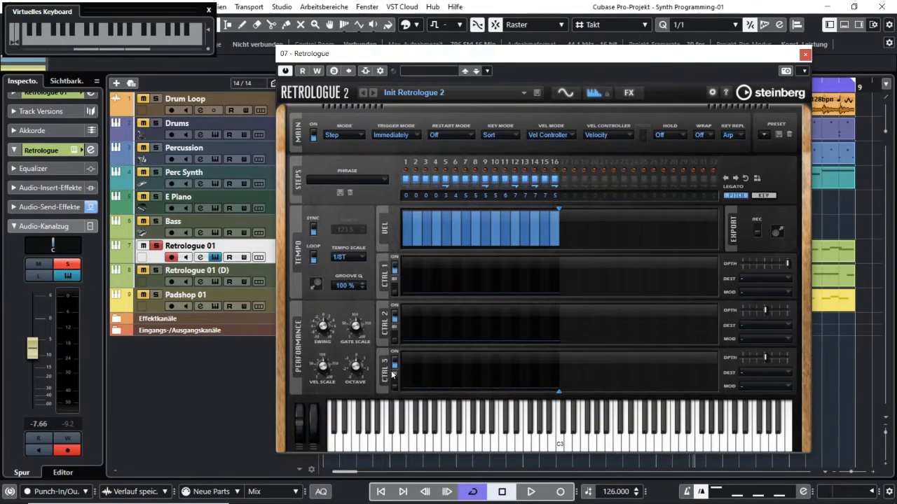
{"action": "left_click_drag", "start_coordinate": [356, 369], "coordinate": [354, 354]}
{"action": "left_click", "coordinate": [622, 440]}
{"action": "key", "text": "q"}
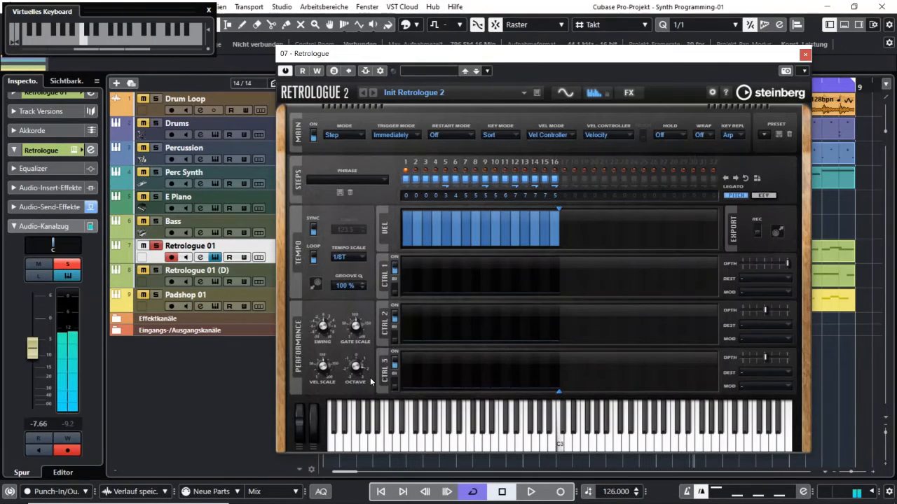
{"action": "mouse_move", "coordinate": [361, 366]}
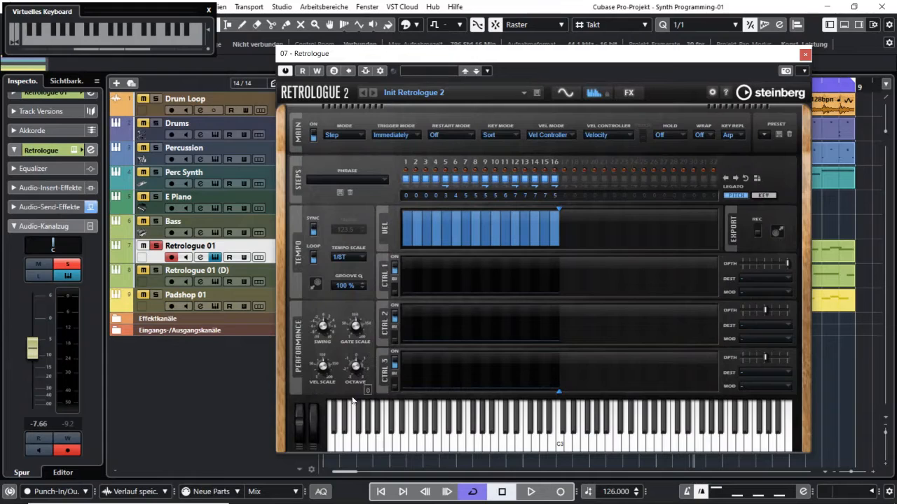
{"action": "key", "text": "w"}
Step: Set the arpeggiator's Hold option to On and audition the phrase with a briefly played note
{"action": "left_click", "coordinate": [670, 136]}
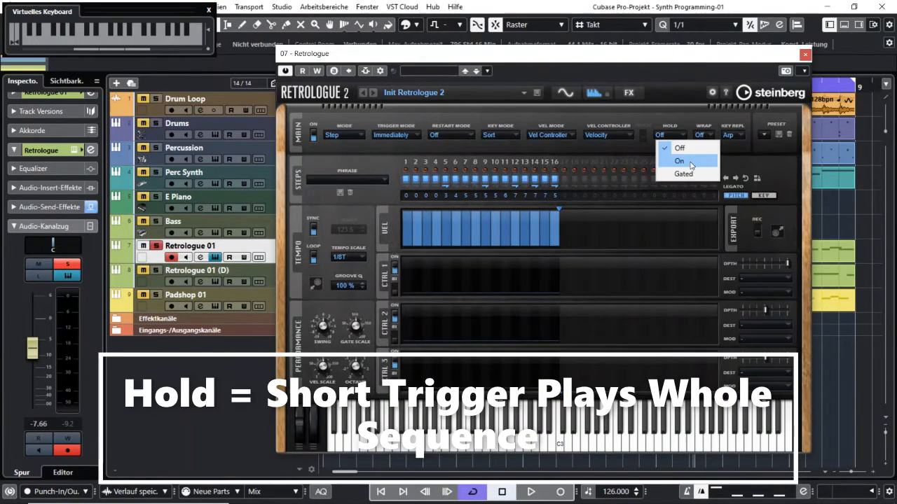
{"action": "left_click", "coordinate": [691, 163]}
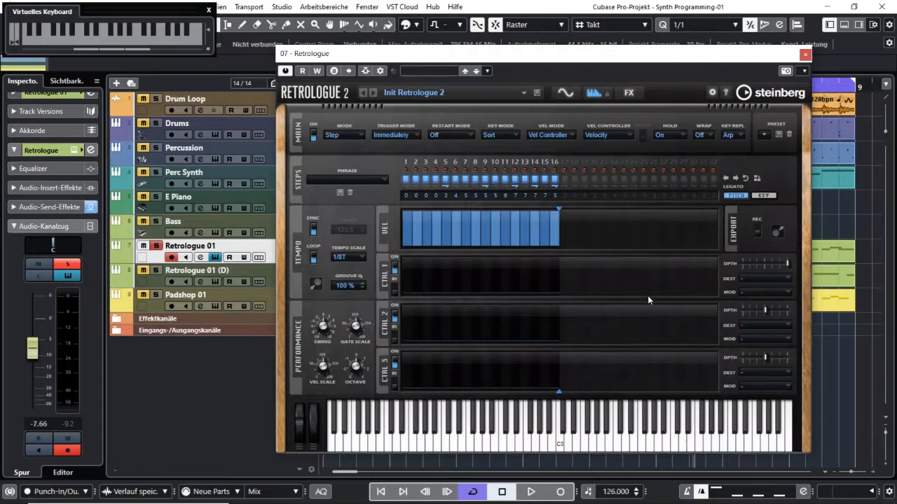
{"action": "key", "text": "w"}
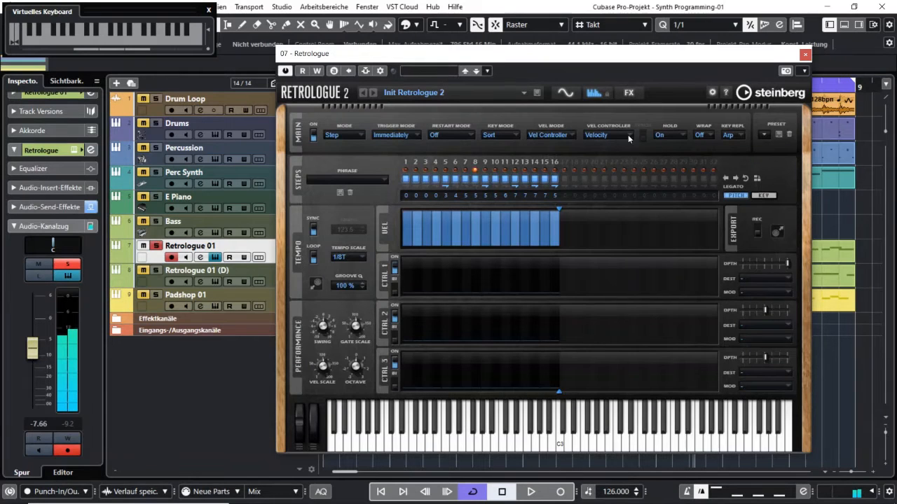
Step: Switch the Hold option back to Off and try its Gated setting
{"action": "left_click", "coordinate": [678, 135]}
{"action": "left_click", "coordinate": [674, 146]}
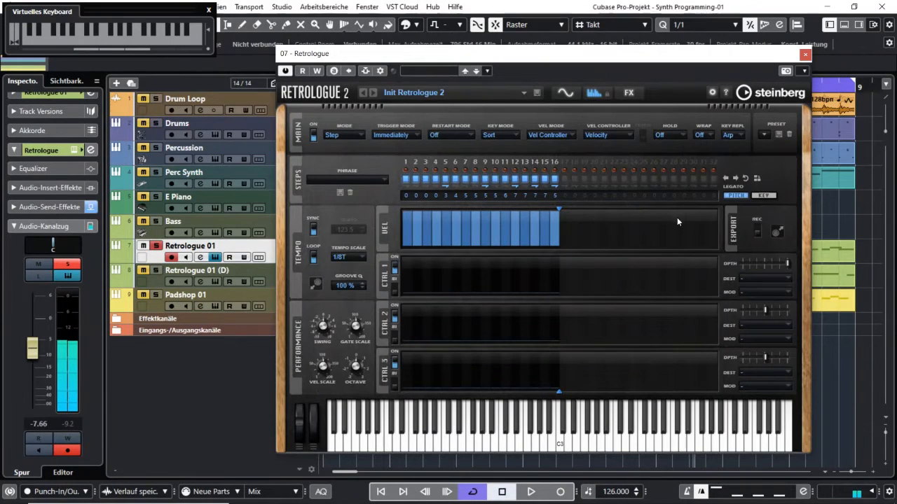
{"action": "left_click", "coordinate": [673, 133]}
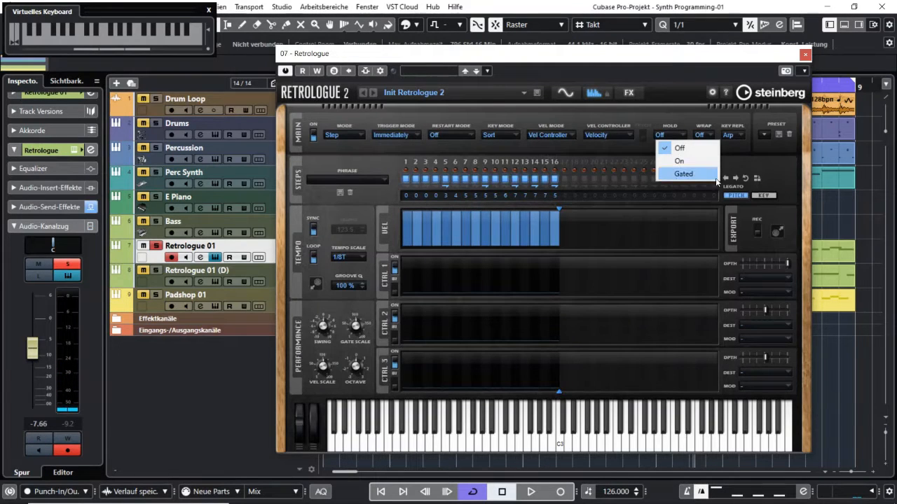
{"action": "left_click", "coordinate": [690, 175]}
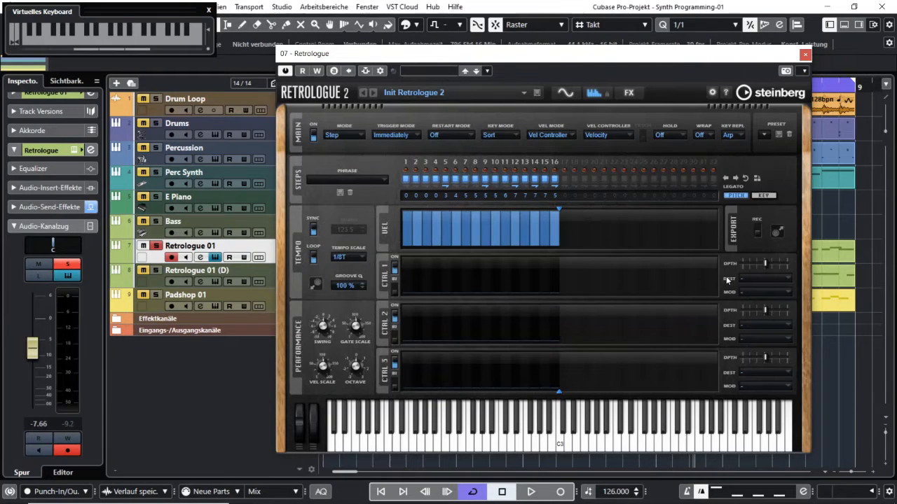
Step: Assign Cutoff as the Controller 1 destination with LFO 1 as its modifier, and audition the phrase
{"action": "left_click", "coordinate": [770, 281]}
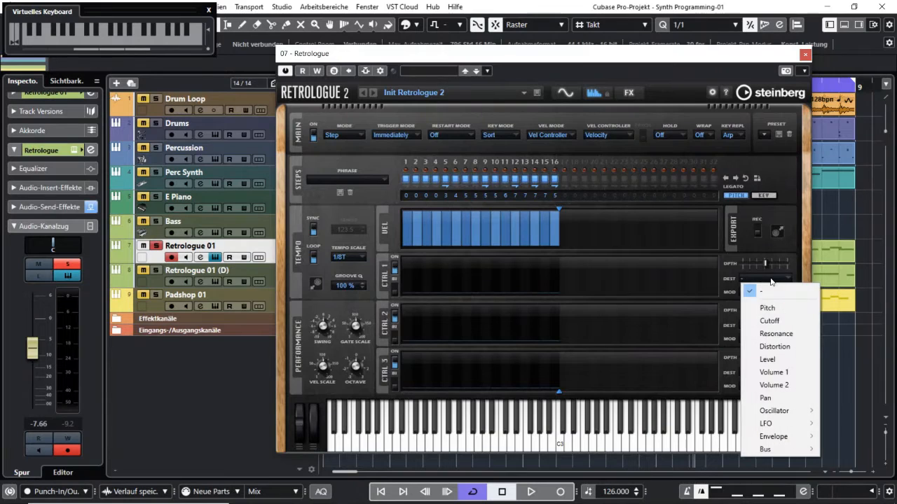
{"action": "left_click", "coordinate": [780, 322]}
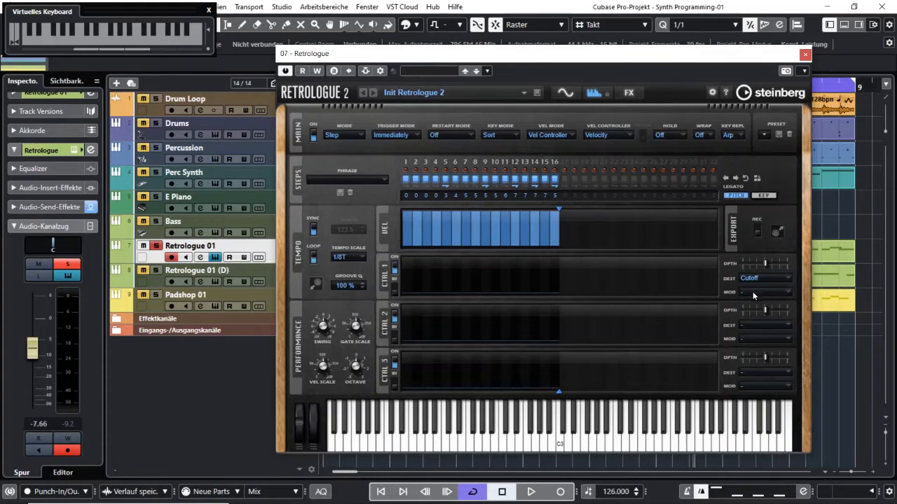
{"action": "left_click", "coordinate": [753, 293]}
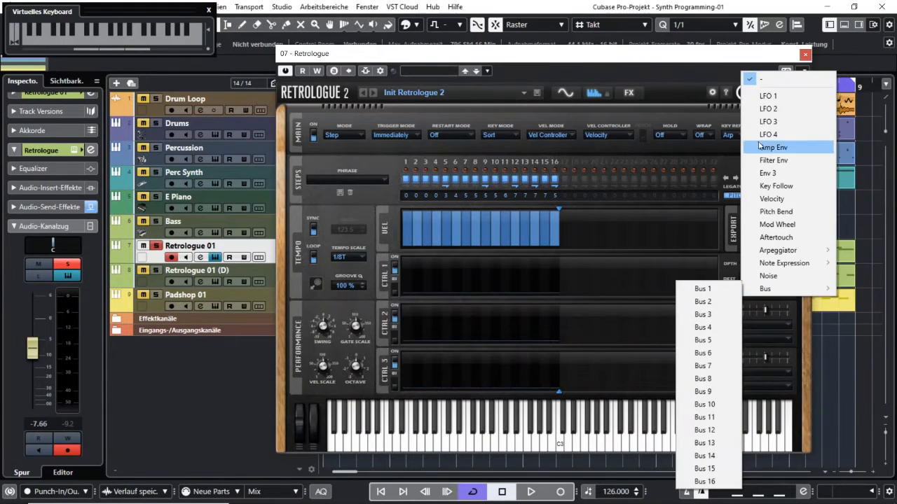
{"action": "left_click", "coordinate": [791, 103]}
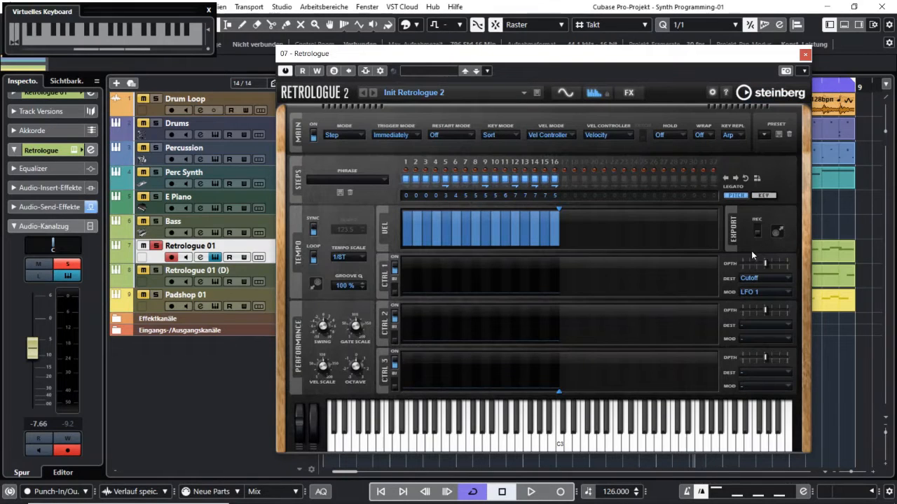
{"action": "key", "text": "w"}
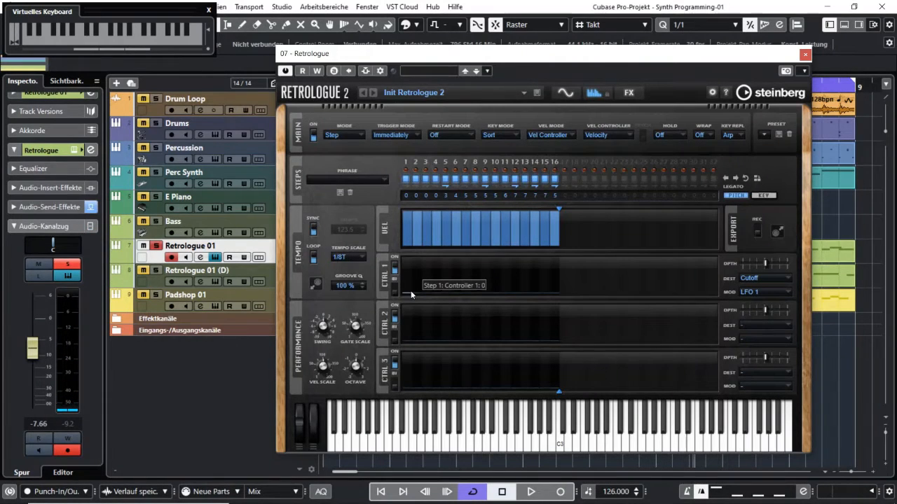
Step: Draw a rising ramp for Controller 1 across steps 1 to 16, raise its depth to a positive amount, and audition the phrase
{"action": "left_click_drag", "start_coordinate": [411, 291], "coordinate": [567, 258]}
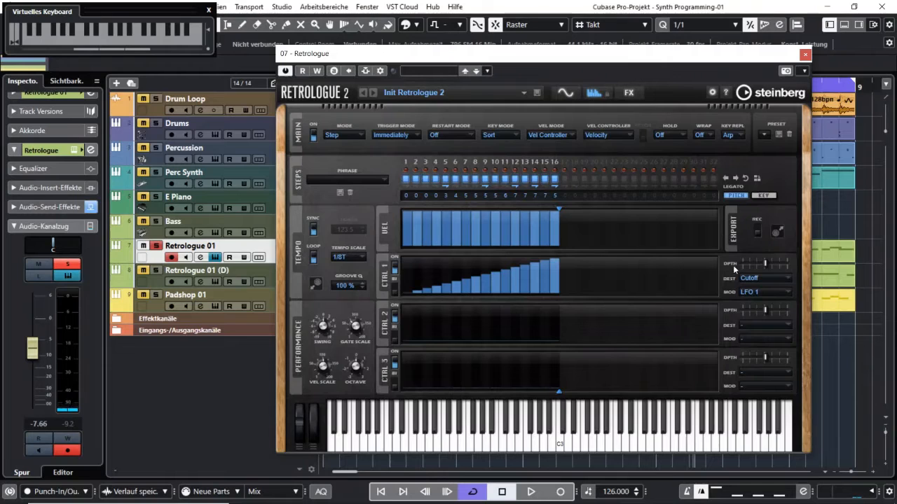
{"action": "left_click_drag", "start_coordinate": [773, 264], "coordinate": [777, 264]}
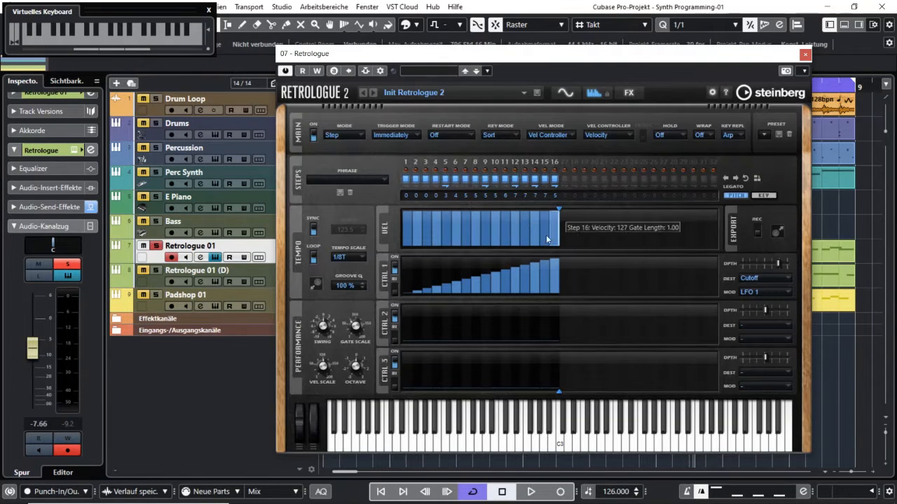
{"action": "key", "text": "w"}
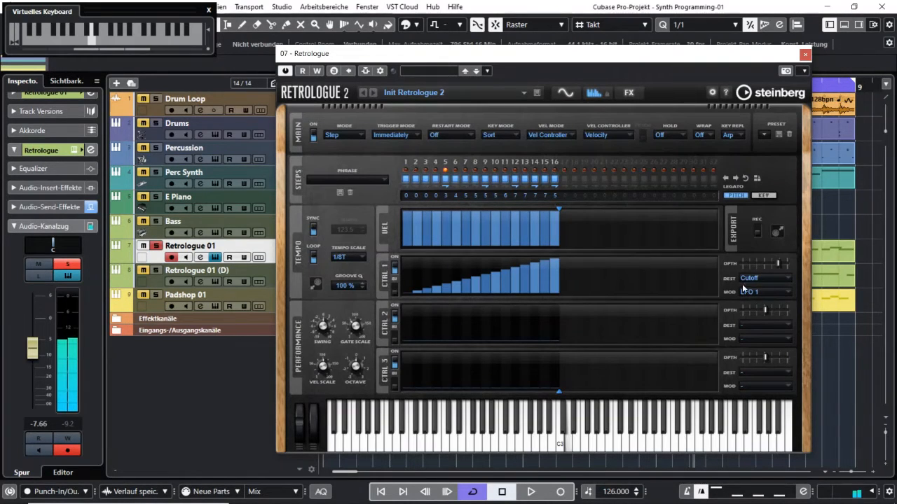
Step: Sweep Controller 1's depth down to about -63.6 and back to a positive amount while the phrase plays
{"action": "left_click_drag", "start_coordinate": [779, 266], "coordinate": [751, 264]}
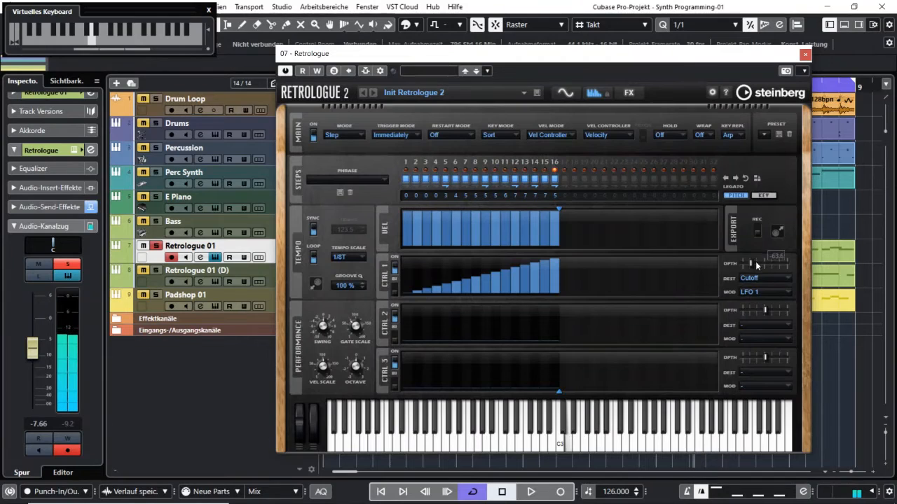
{"action": "mouse_move", "coordinate": [752, 264]}
{"action": "left_click_drag", "start_coordinate": [752, 264], "coordinate": [762, 266]}
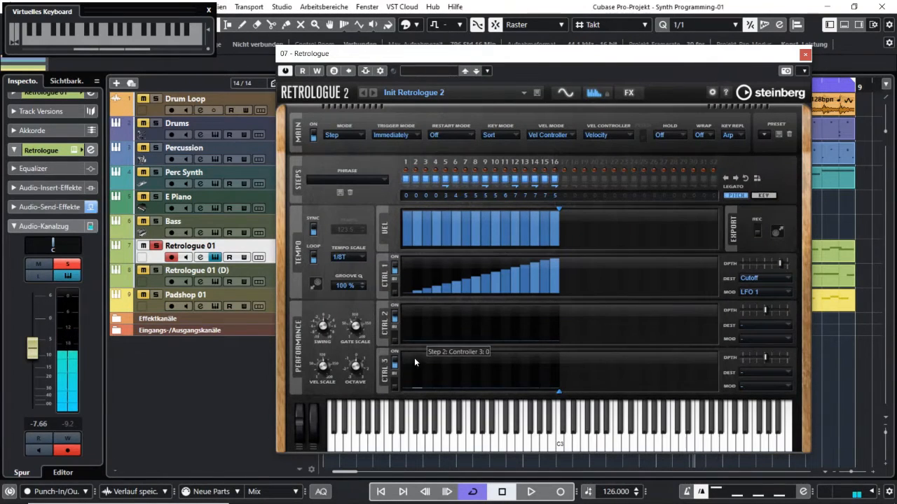
Step: Draw a falling ramp for Controller 2 across steps 1 to 16 and route it to Distortion with LFO 2 at a positive depth
{"action": "left_click_drag", "start_coordinate": [405, 308], "coordinate": [558, 341]}
{"action": "left_click", "coordinate": [765, 339]}
{"action": "left_click", "coordinate": [775, 381]}
{"action": "left_click", "coordinate": [766, 339]}
{"action": "left_click", "coordinate": [771, 138]}
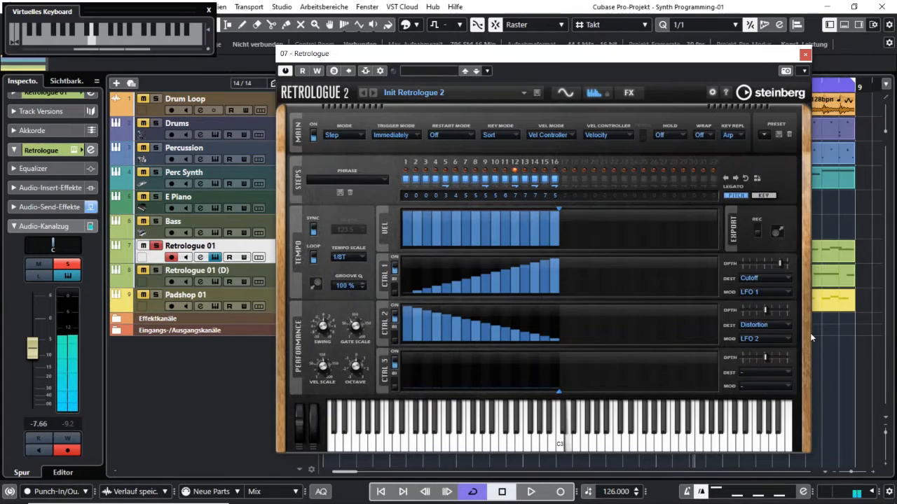
{"action": "mouse_move", "coordinate": [765, 309]}
{"action": "left_mouse_down"}
{"action": "mouse_move", "coordinate": [777, 310]}
{"action": "mouse_move", "coordinate": [749, 312]}
{"action": "mouse_move", "coordinate": [778, 313]}
{"action": "left_mouse_up"}
{"action": "left_click", "coordinate": [776, 326]}
{"action": "left_click", "coordinate": [777, 394]}
Step: Assign Resonance as the Controller 3 destination with LFO 3 as its modifier
{"action": "left_click", "coordinate": [763, 373]}
{"action": "left_click", "coordinate": [791, 253]}
{"action": "left_click", "coordinate": [762, 385]}
{"action": "left_click", "coordinate": [768, 216]}
Step: Draw a wavy pattern for Controller 3 across the 16 steps, set its depth negative, and change its destination to Volume 2
{"action": "left_click_drag", "start_coordinate": [405, 374], "coordinate": [560, 361]}
{"action": "left_click_drag", "start_coordinate": [783, 358], "coordinate": [751, 358]}
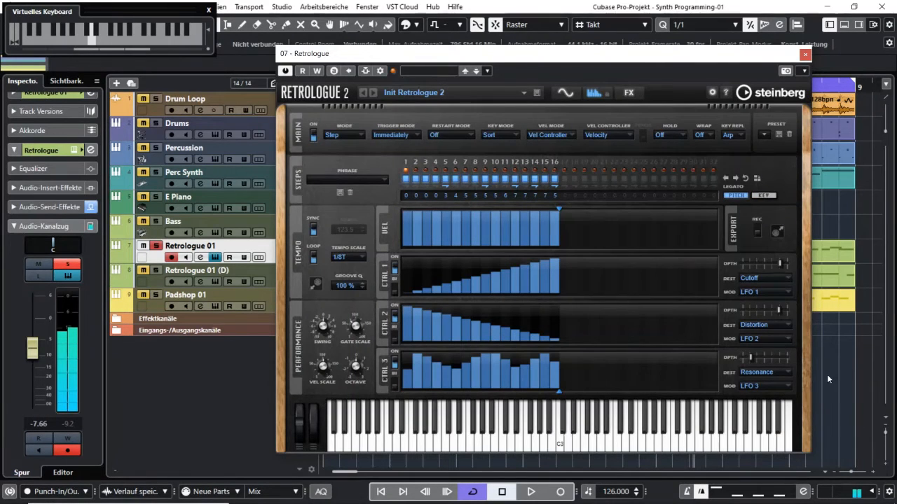
{"action": "left_click", "coordinate": [764, 373]}
{"action": "left_click", "coordinate": [777, 322]}
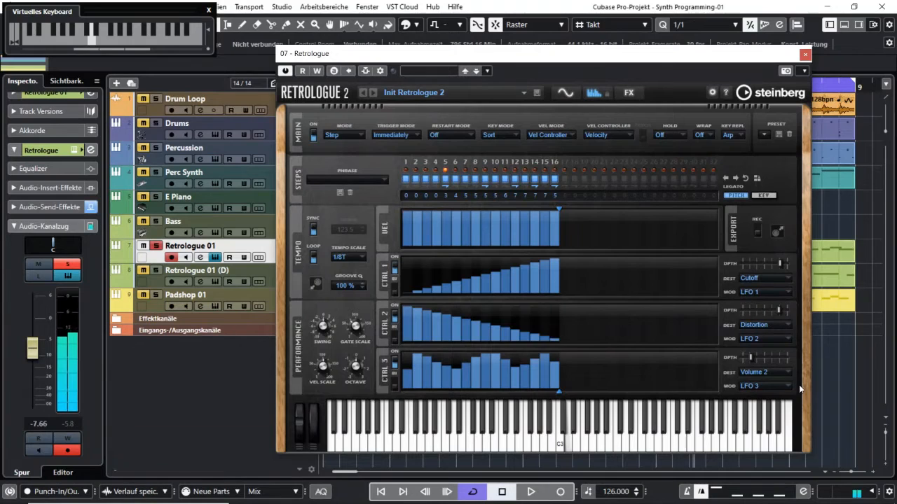
Step: Redraw the second half of Controller 2's steps as a rising ramp and set the arpeggiator mode to Up/Down 1
{"action": "left_click_drag", "start_coordinate": [474, 338], "coordinate": [677, 313]}
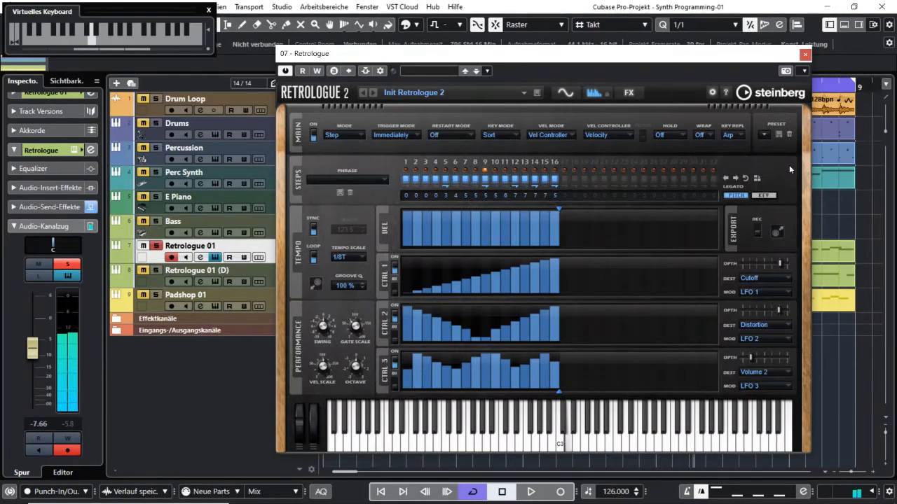
{"action": "left_click", "coordinate": [344, 134]}
{"action": "left_click", "coordinate": [359, 198]}
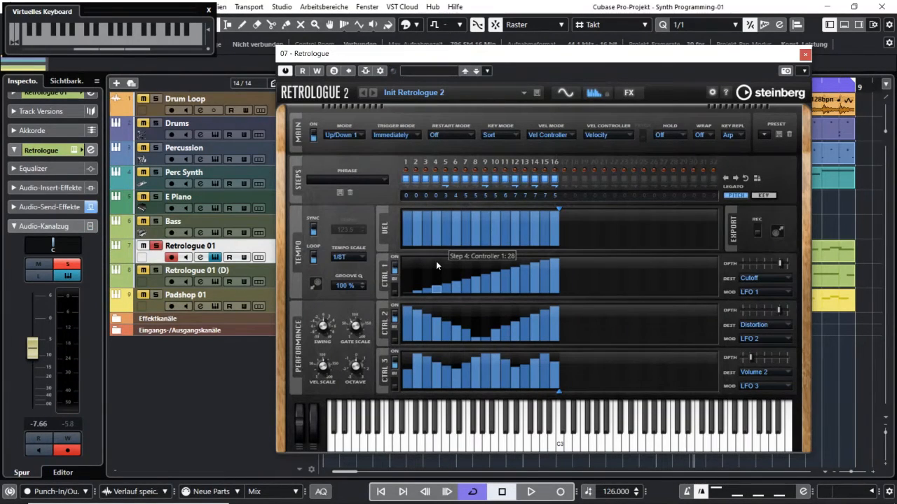
Step: Play notes on the virtual keyboard to audition the Up/Down 1 arpeggio with all three controllers active
{"action": "key", "text": "q"}
{"action": "key", "text": "t"}
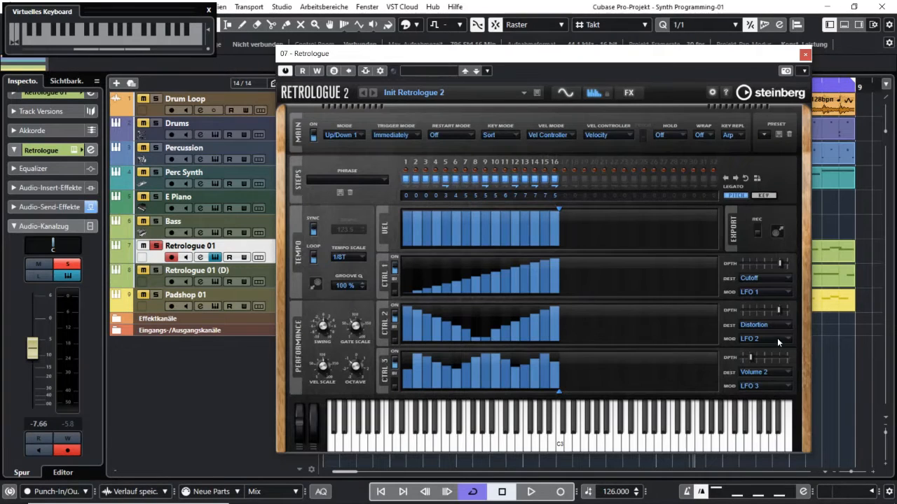
{"action": "mouse_move", "coordinate": [359, 334]}
{"action": "mouse_move", "coordinate": [357, 365]}
{"action": "key", "text": "q"}
{"action": "key", "text": "t"}
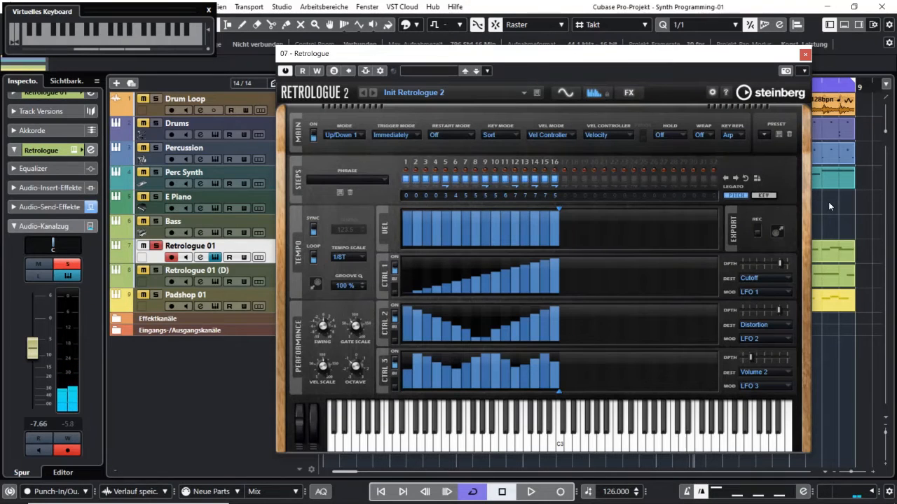
Step: Reposition the Retrologue 01 synth window and close it to return to the project's track arrangement
{"action": "left_click_drag", "start_coordinate": [726, 55], "coordinate": [704, 26]}
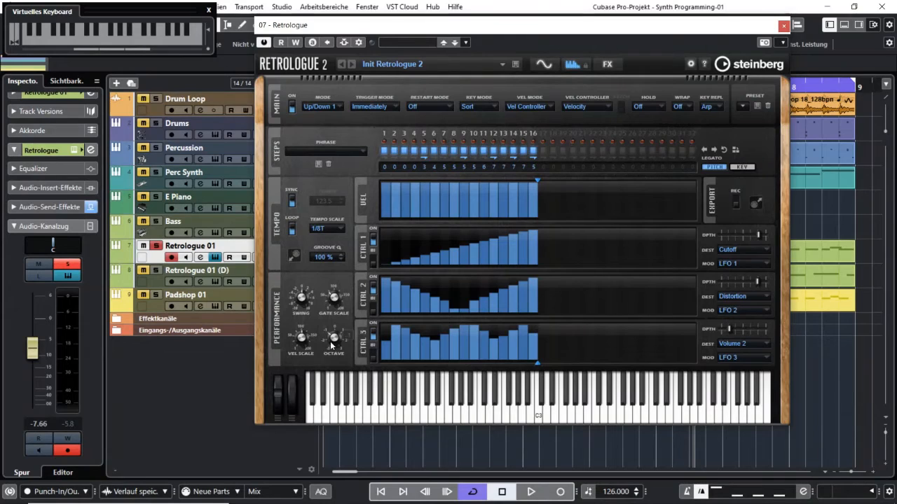
{"action": "mouse_move", "coordinate": [333, 339]}
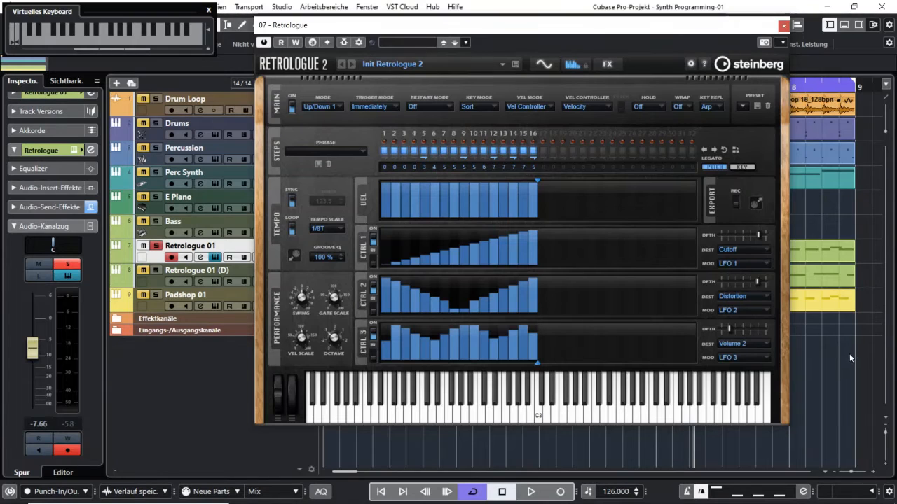
{"action": "left_click_drag", "start_coordinate": [700, 33], "coordinate": [700, 39]}
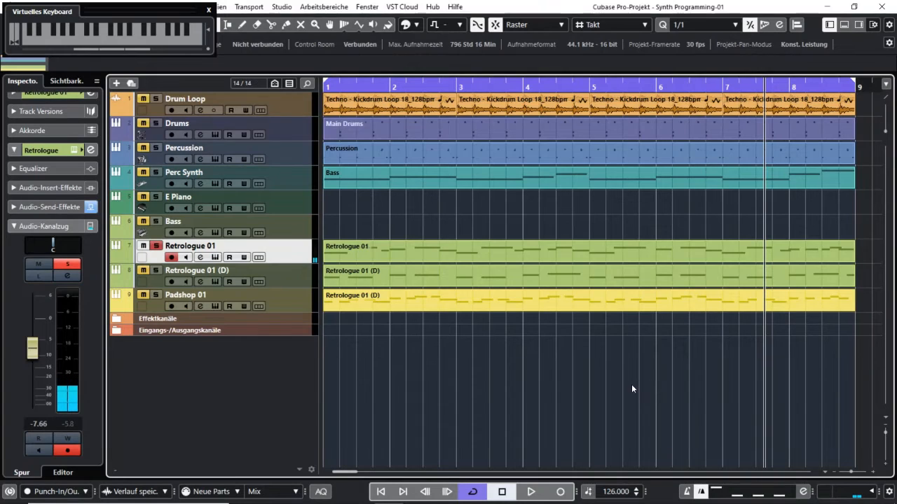
Step: Play the soloed Retrologue 01 track and examine its part's notes in the Key Editor
{"action": "key", "text": "space"}
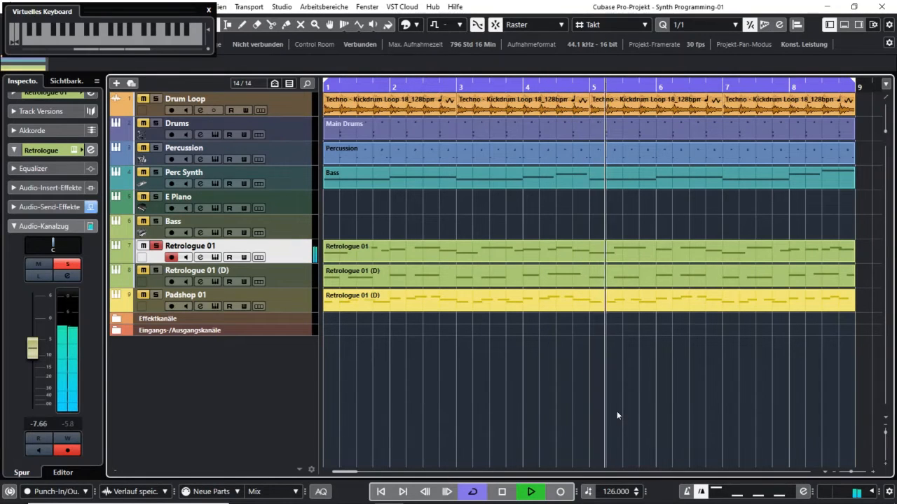
{"action": "key", "text": "space"}
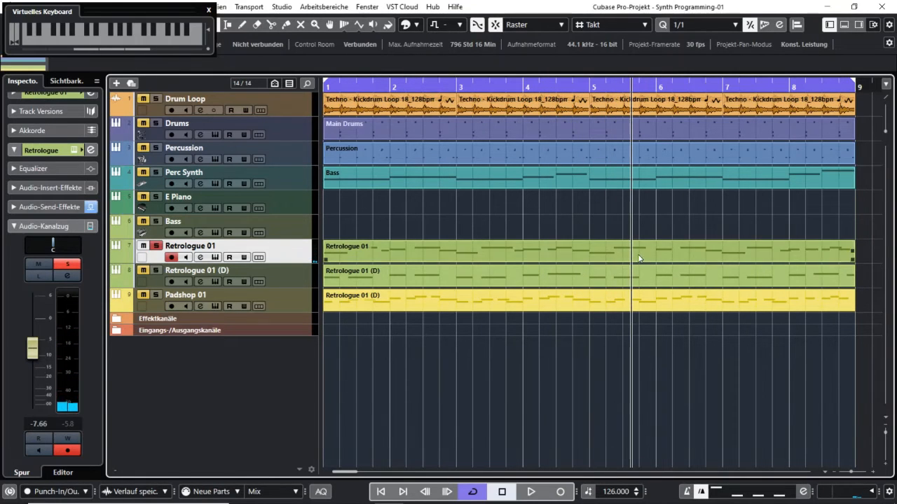
{"action": "left_click", "coordinate": [639, 255]}
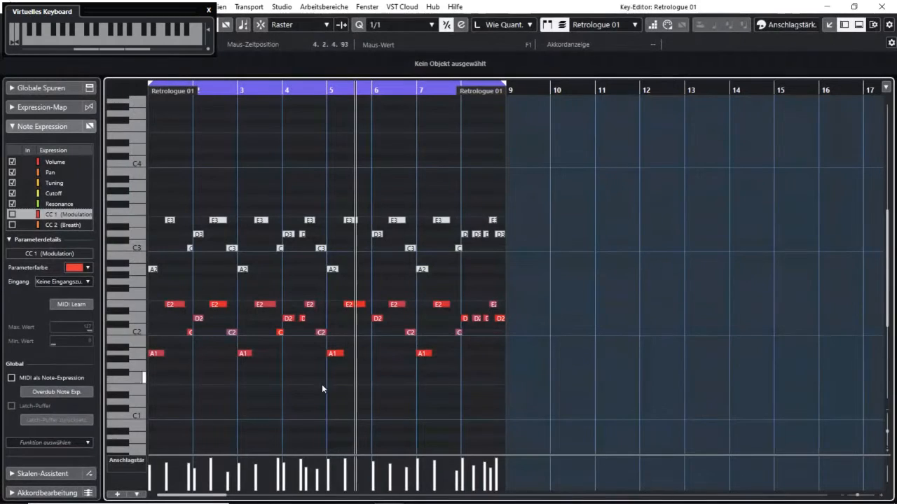
{"action": "left_click", "coordinate": [880, 7]}
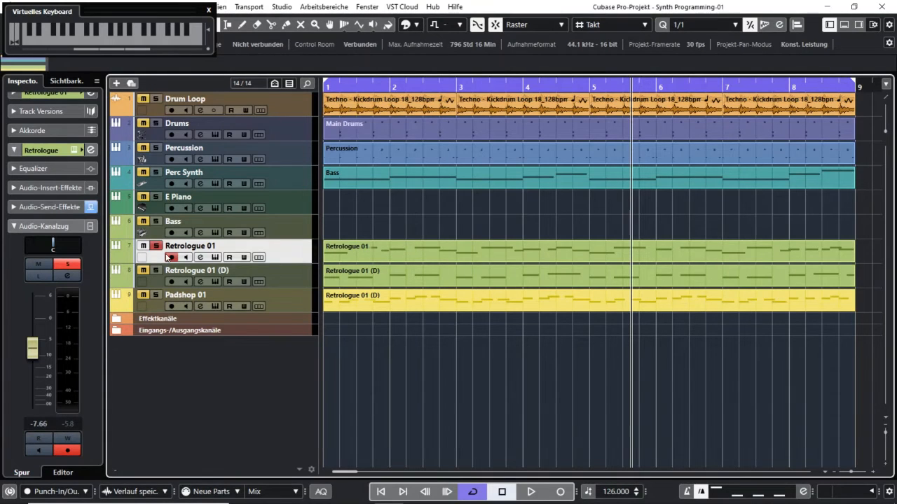
Step: Unsolo and mute the Retrologue 01 track, and play back the remaining tracks from the start
{"action": "left_click", "coordinate": [157, 248]}
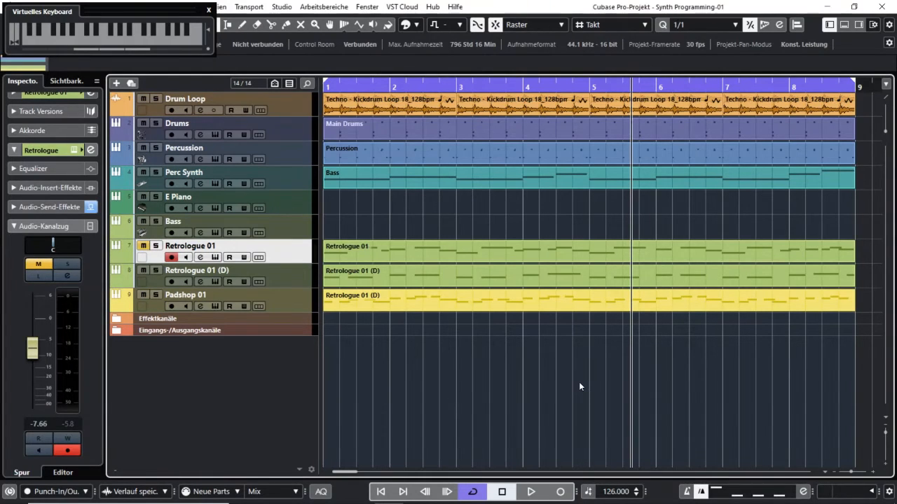
{"action": "left_click", "coordinate": [541, 256]}
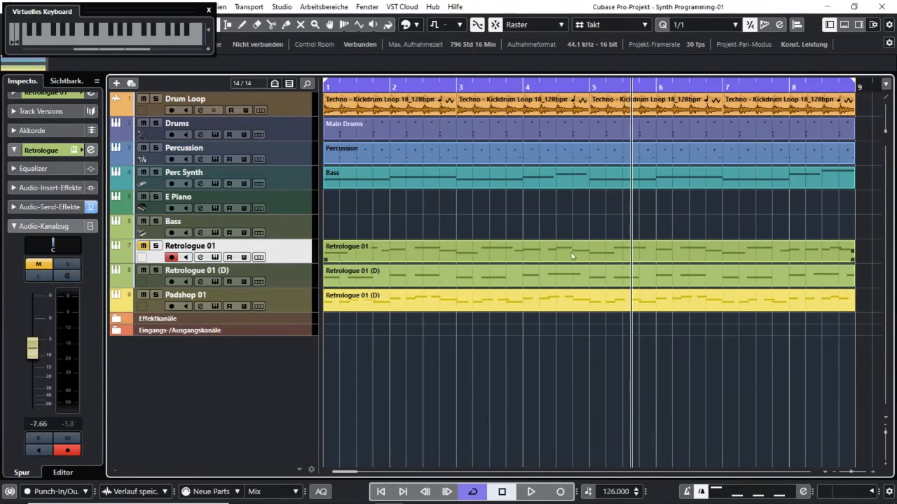
{"action": "left_click", "coordinate": [715, 382]}
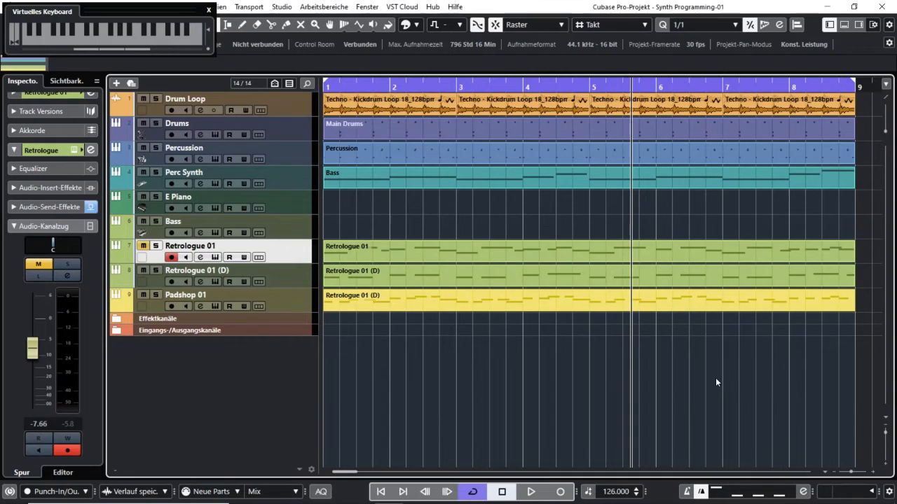
{"action": "key", "text": "space"}
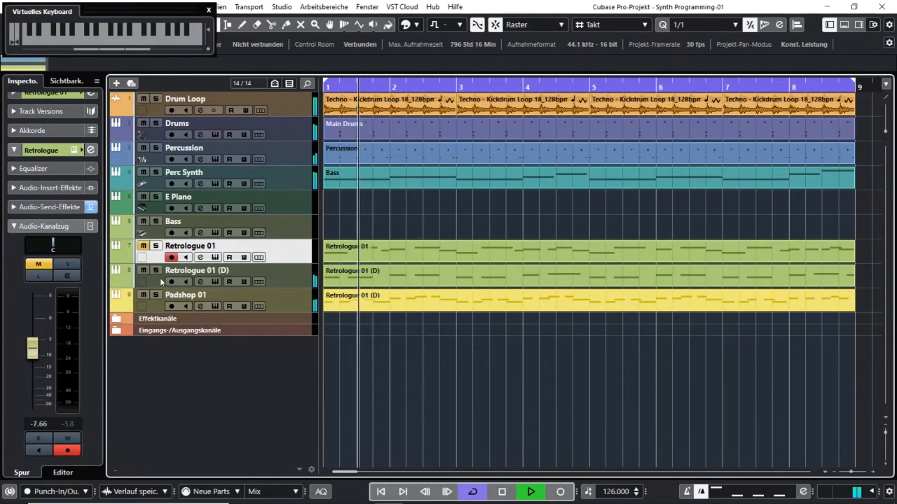
{"action": "key", "text": "space"}
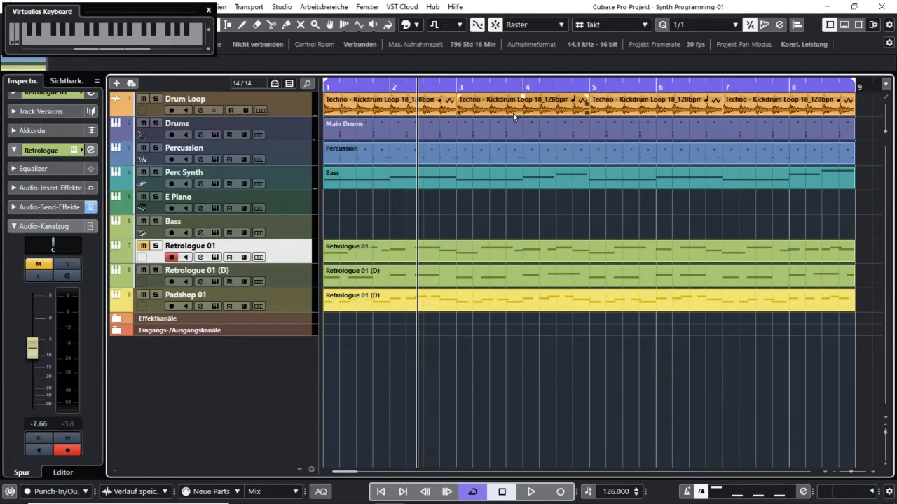
Step: Solo Retrologue 01 (D), open its synth, and audition the sound with a few descending notes on its keyboard
{"action": "left_click", "coordinate": [155, 271]}
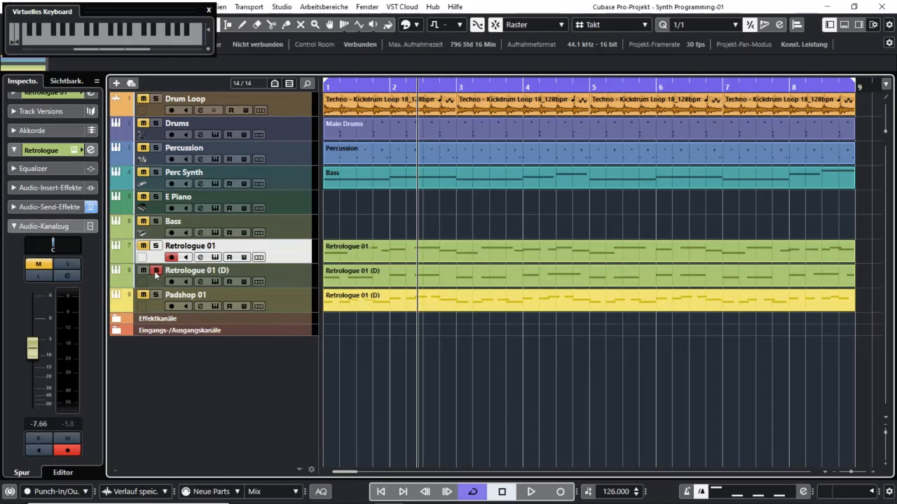
{"action": "left_click", "coordinate": [213, 281]}
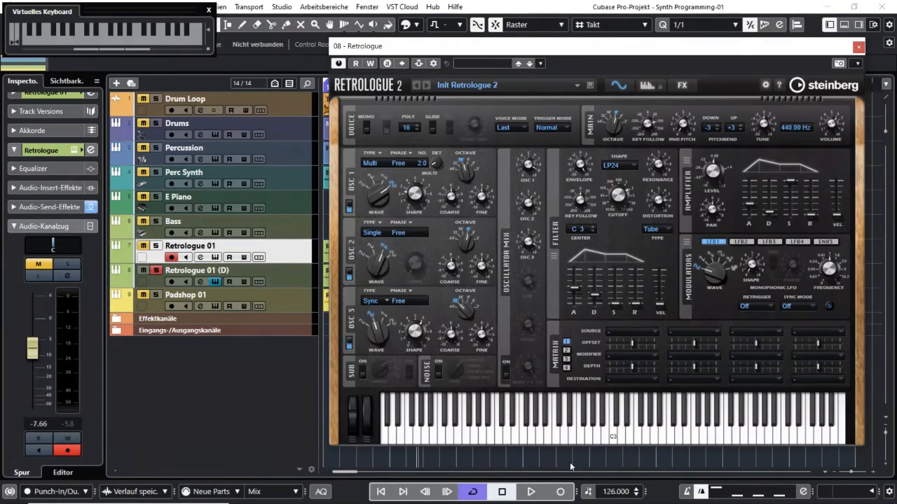
{"action": "left_click", "coordinate": [589, 446]}
{"action": "left_click", "coordinate": [548, 446]}
{"action": "left_click", "coordinate": [506, 446]}
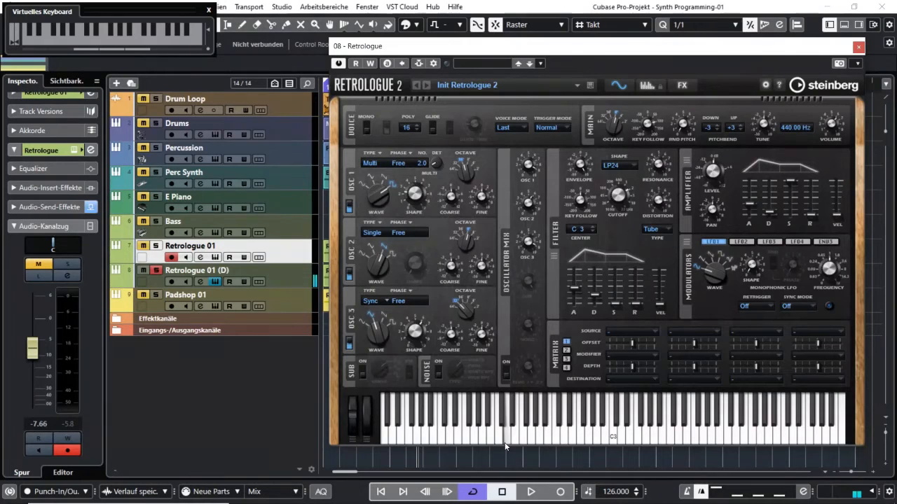
{"action": "left_click", "coordinate": [466, 441]}
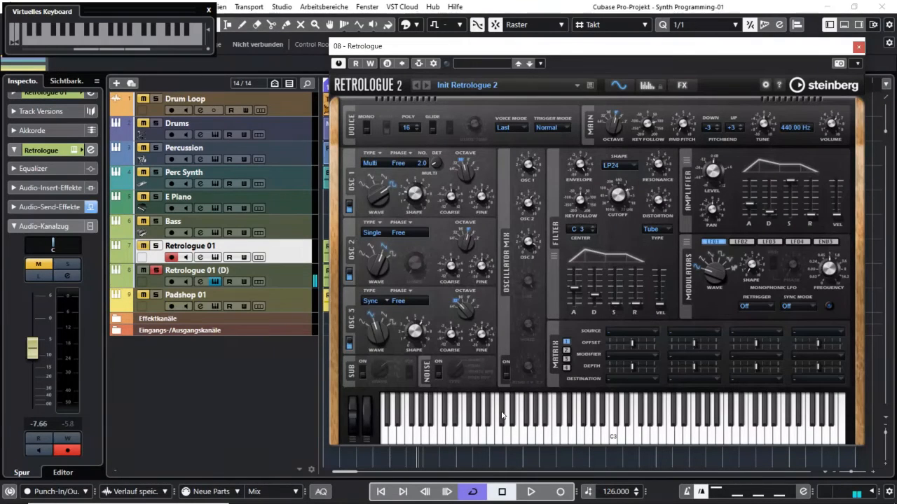
Step: Close the synth window and play Retrologue 01 (D) together with the soloed Drum Loop, Drums and Percussion tracks
{"action": "left_click", "coordinate": [856, 47]}
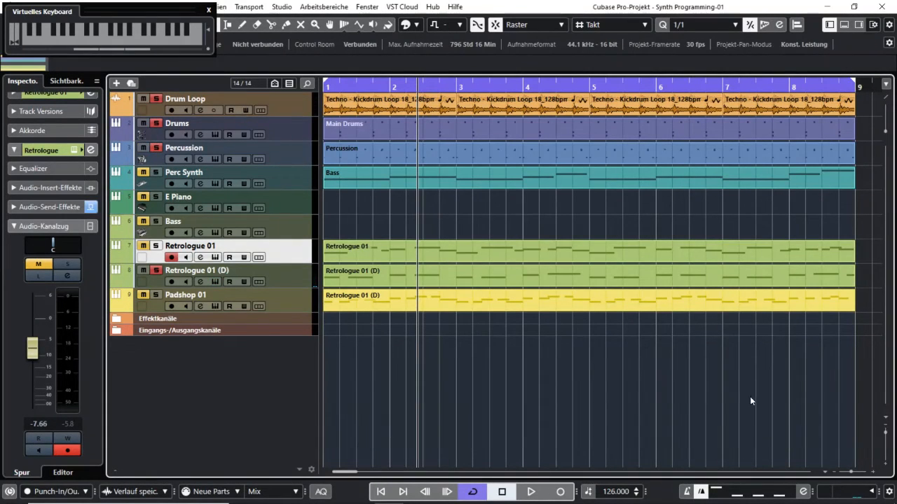
{"action": "key", "text": "space"}
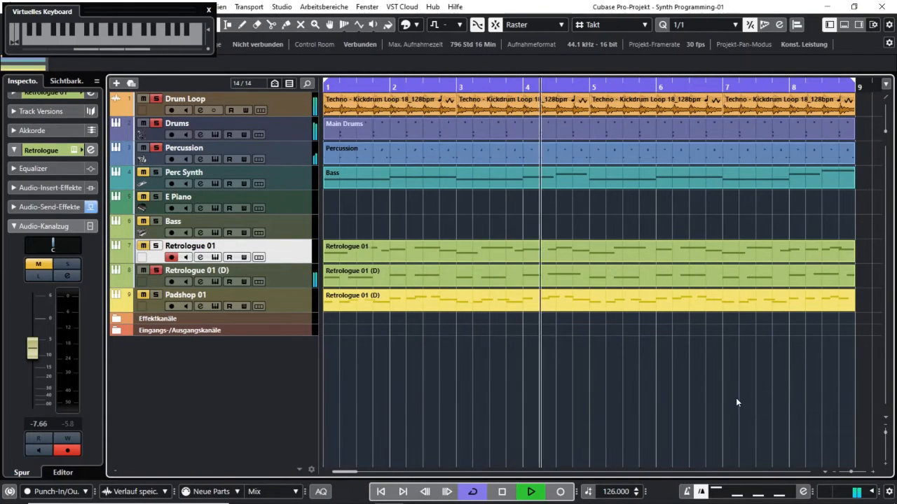
{"action": "key", "text": "space"}
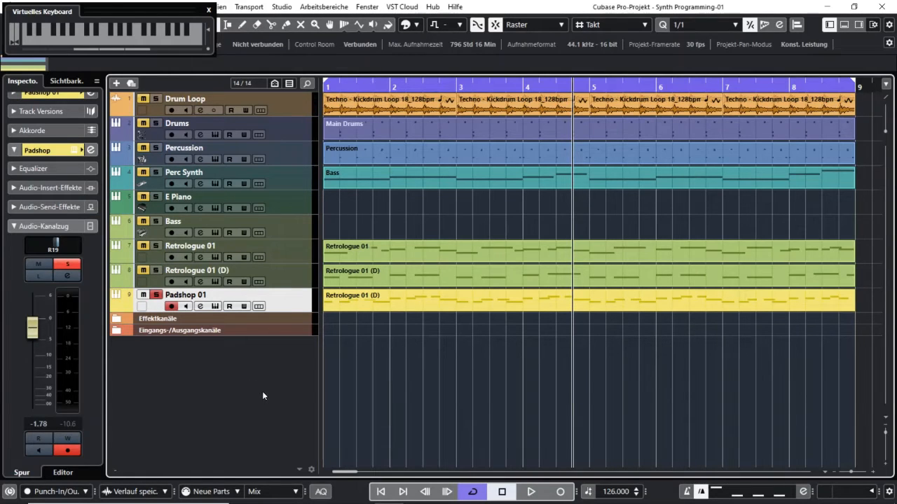
Step: Play the soloed Padshop 01 track and examine the arpeggiator page of its Dance Strings preset
{"action": "key", "text": "space"}
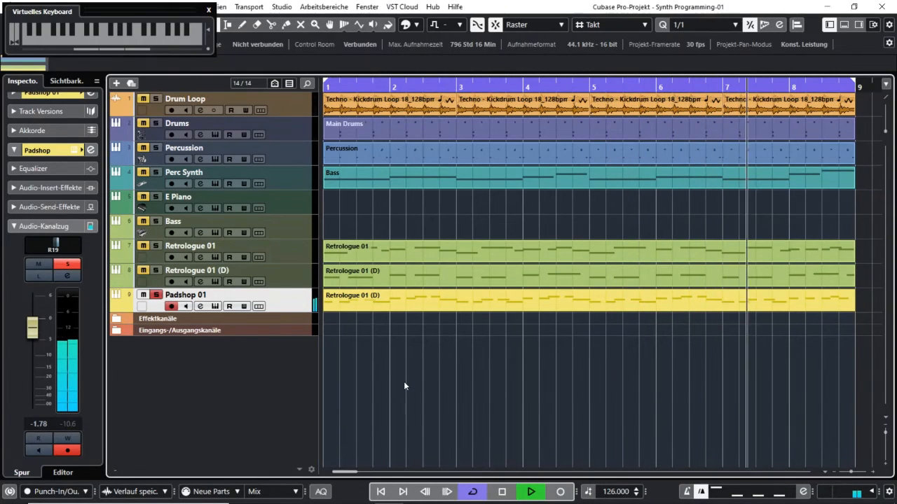
{"action": "left_click", "coordinate": [214, 306]}
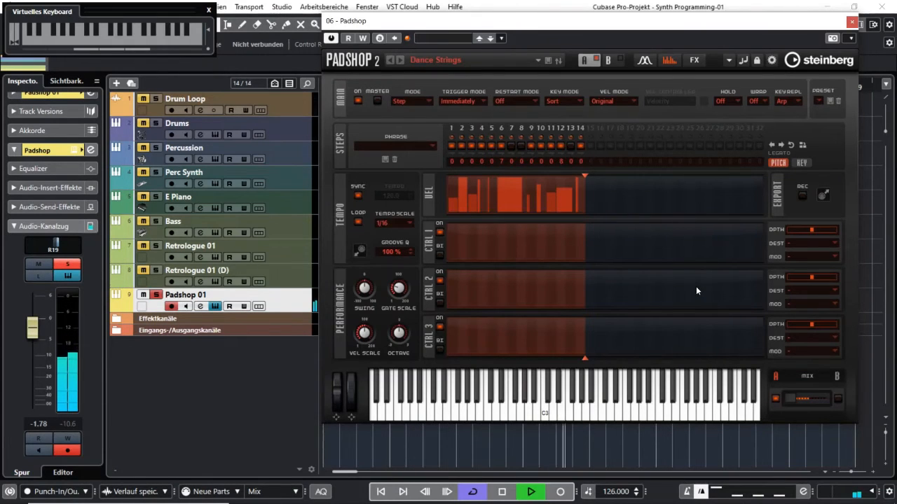
{"action": "left_click", "coordinate": [851, 22]}
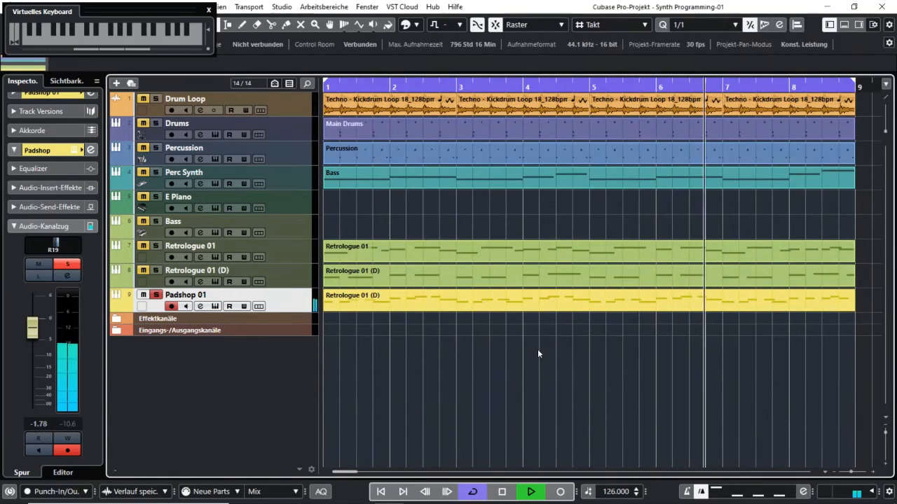
{"action": "key", "text": "space"}
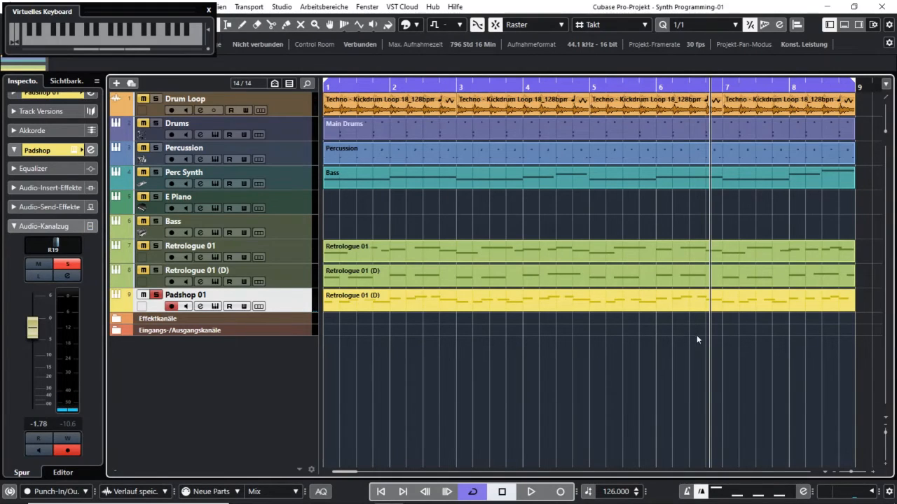
Step: Select and solo the Perc Synth track and play it back on its own
{"action": "left_click", "coordinate": [272, 177]}
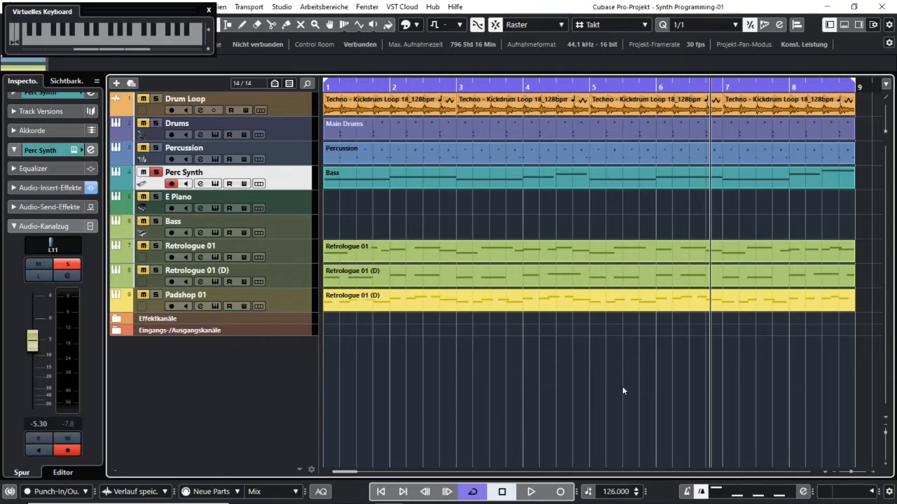
{"action": "key", "text": "space"}
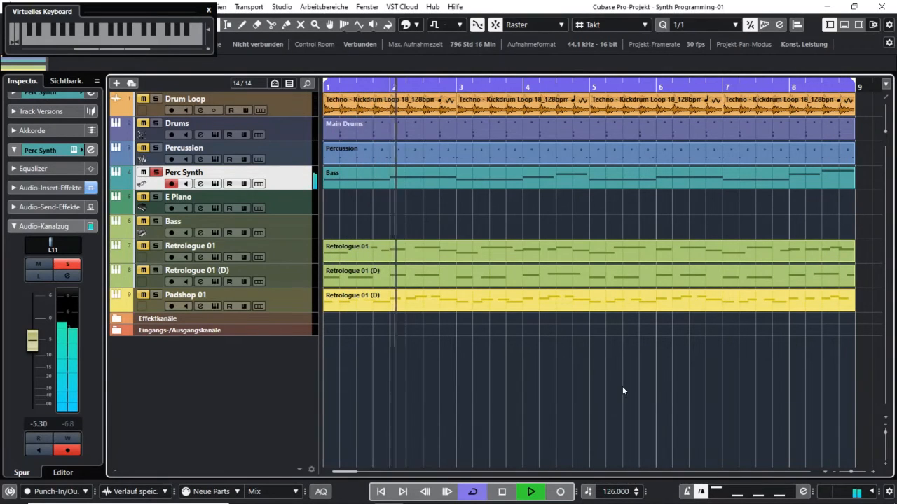
{"action": "key", "text": "space"}
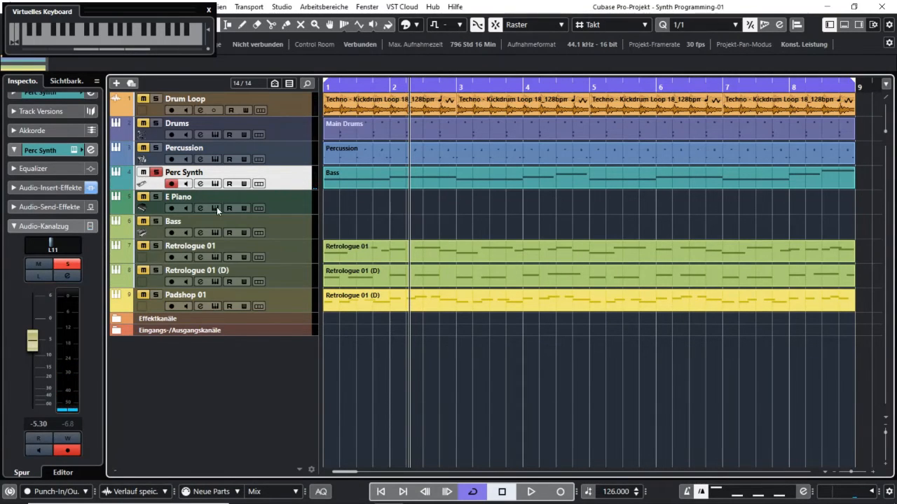
Step: Examine the Flux arpeggiator settings of Perc Synth's Fire Runner program and open the track's Bass part
{"action": "left_click", "coordinate": [213, 185]}
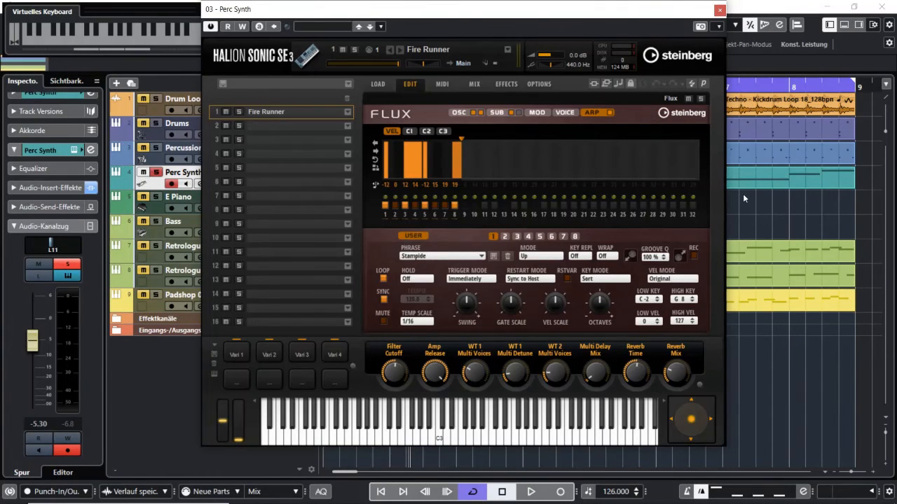
{"action": "left_click", "coordinate": [719, 11]}
{"action": "double_click", "coordinate": [690, 186]}
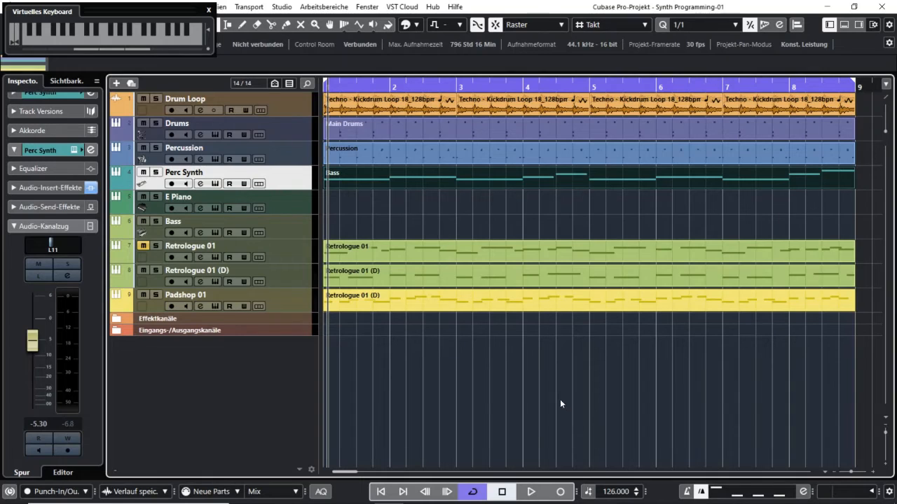
Step: Review Perc Synth's Flux arpeggiator once more and play the unsoloed arrangement with Retrologue 01 muted
{"action": "left_click", "coordinate": [214, 184]}
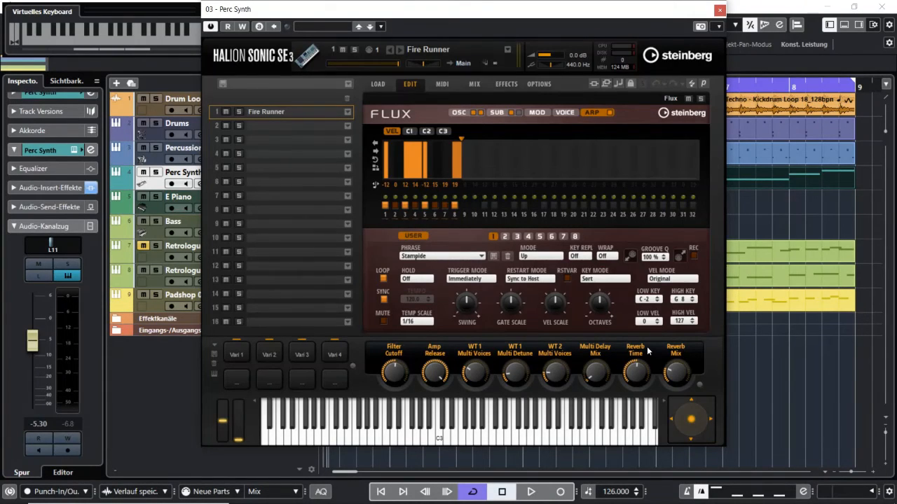
{"action": "left_click", "coordinate": [719, 10]}
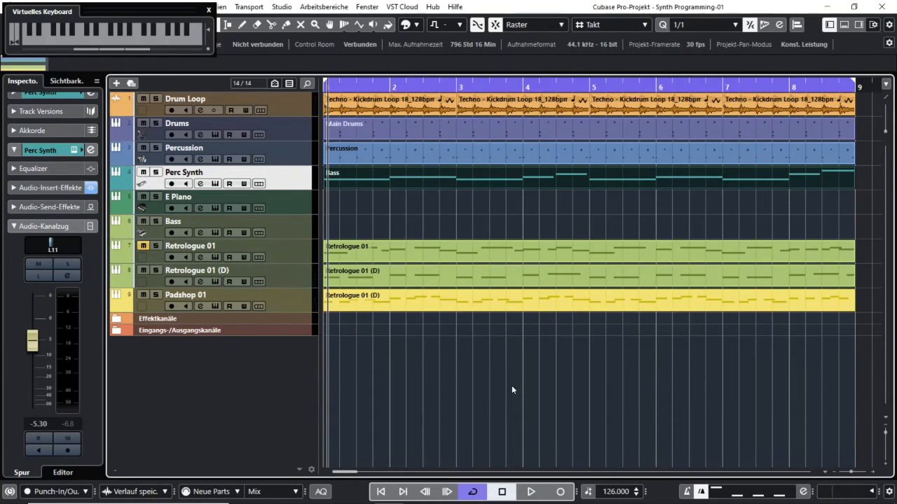
{"action": "key", "text": "space"}
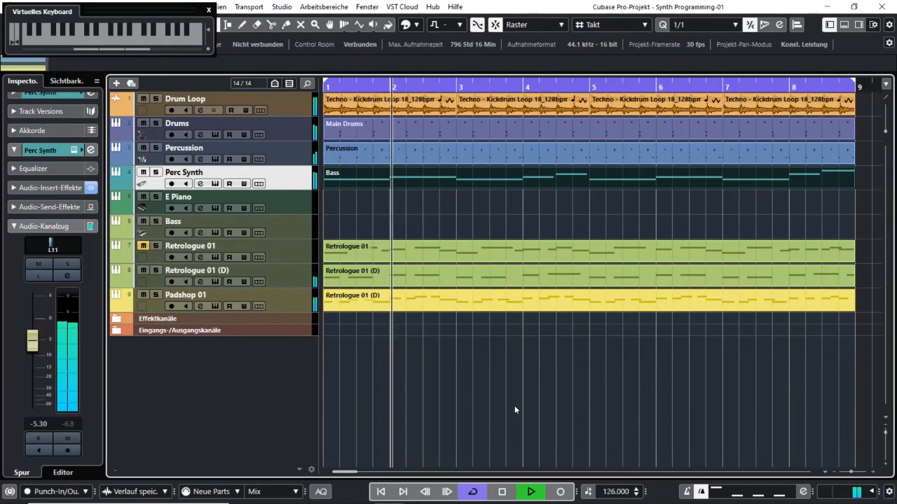
{"action": "key", "text": "space"}
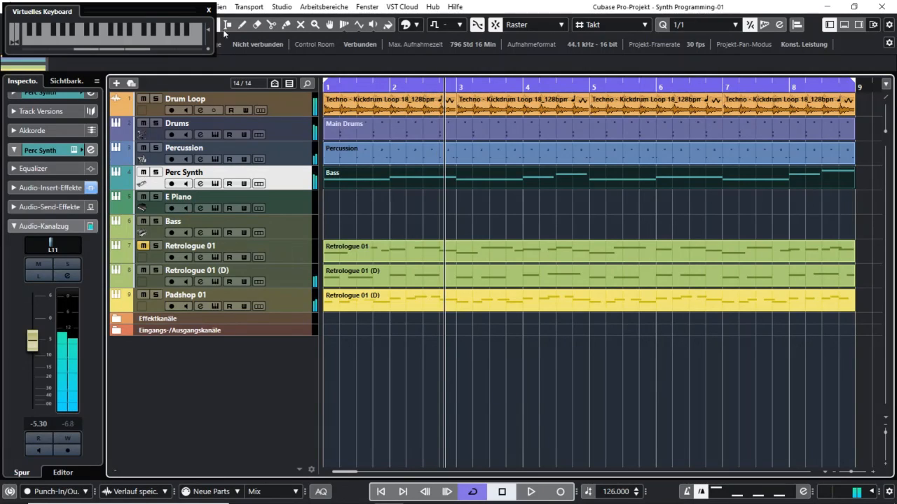